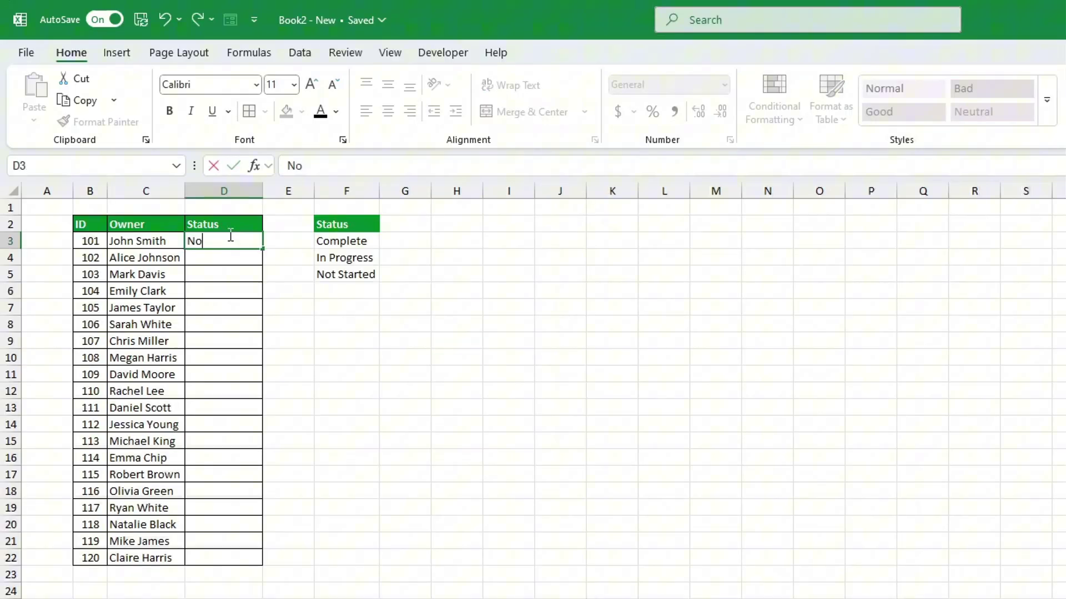
Enter a trial 'Not Started' in D3, then clear it and reselect D3 to show its drop-down
type(" Started")
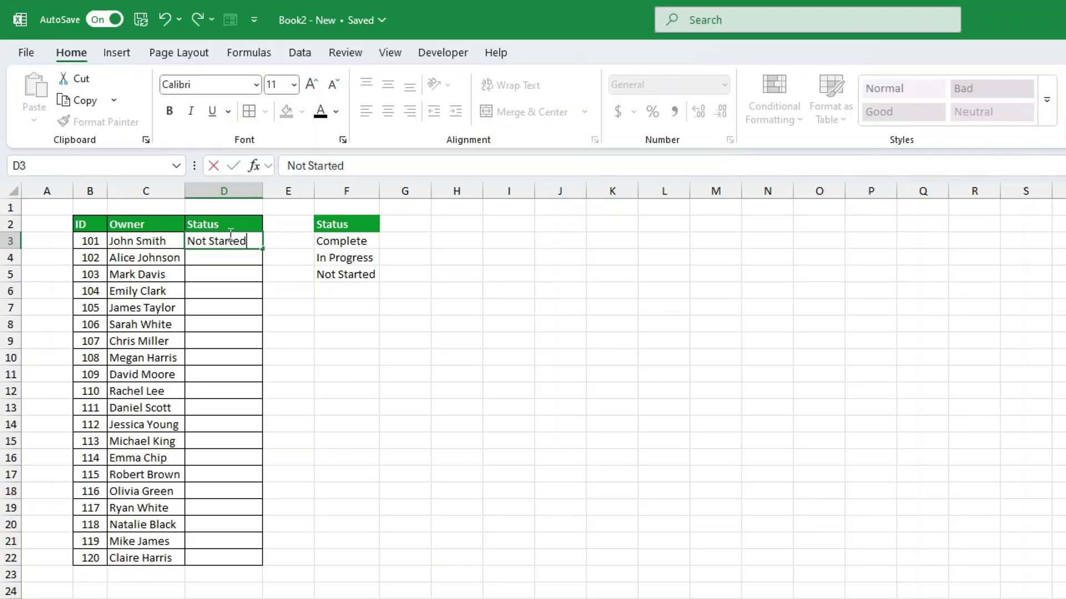
key("Return")
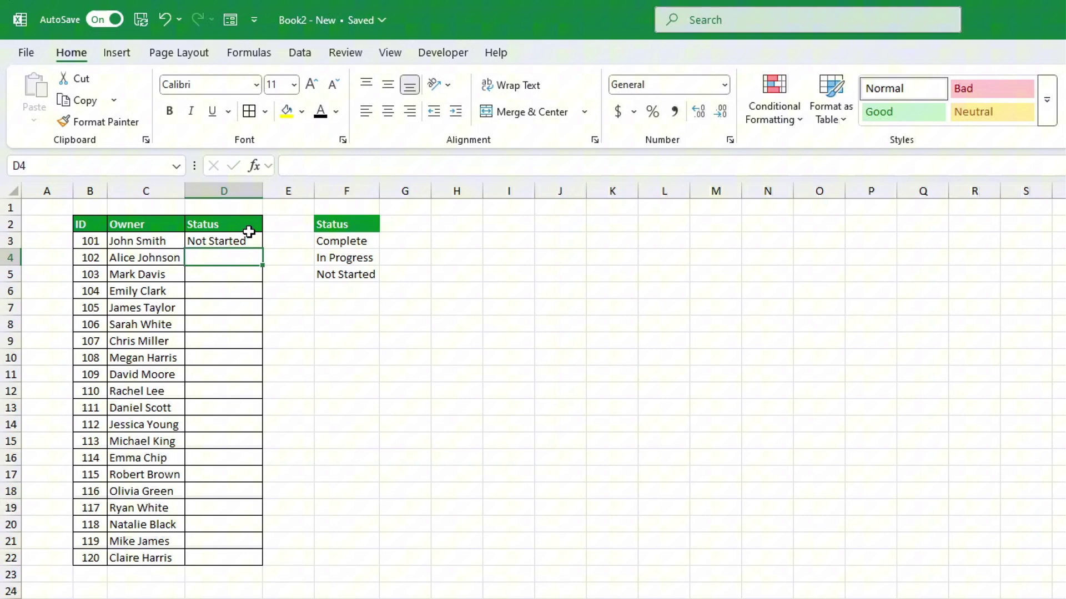
left_click(256, 238)
key("BackSpace")
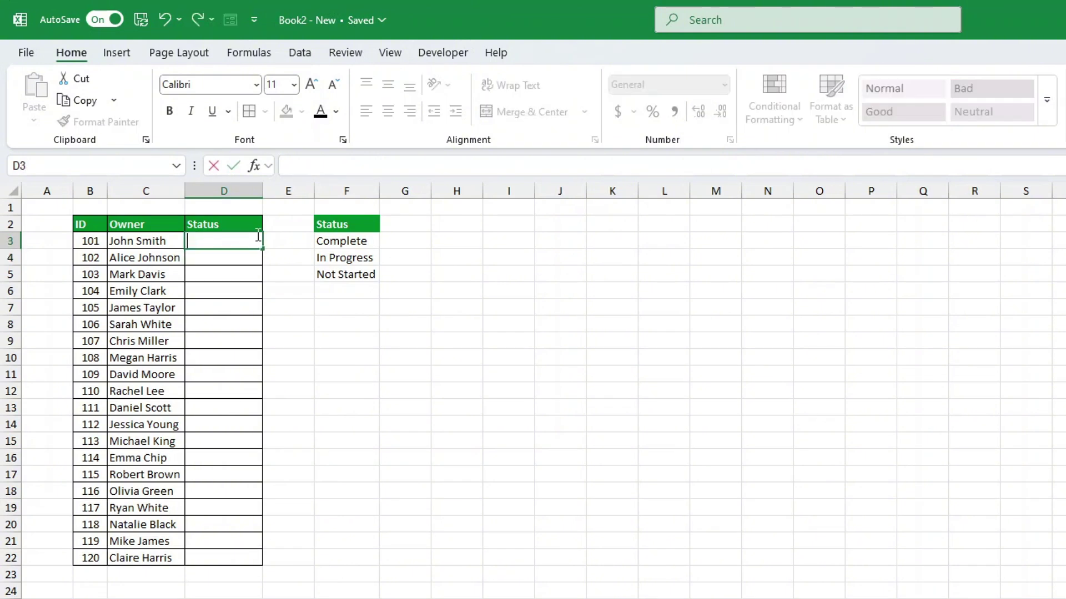
left_click(305, 395)
left_click(235, 237)
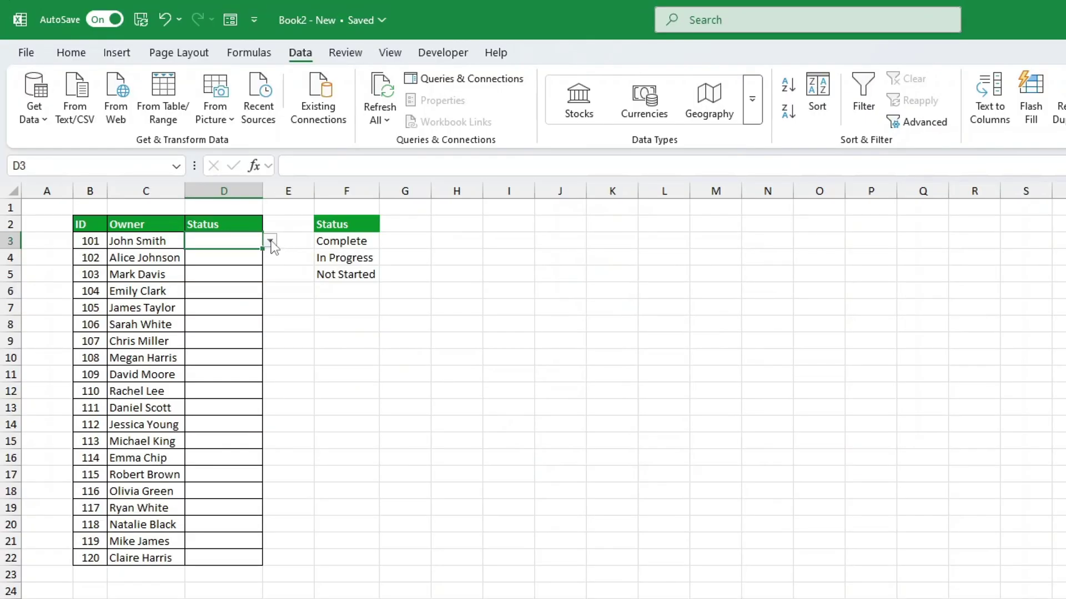
Use the drop-downs to set D3 to In Progress, D10 to Complete and D8 to Not Started
left_click(270, 242)
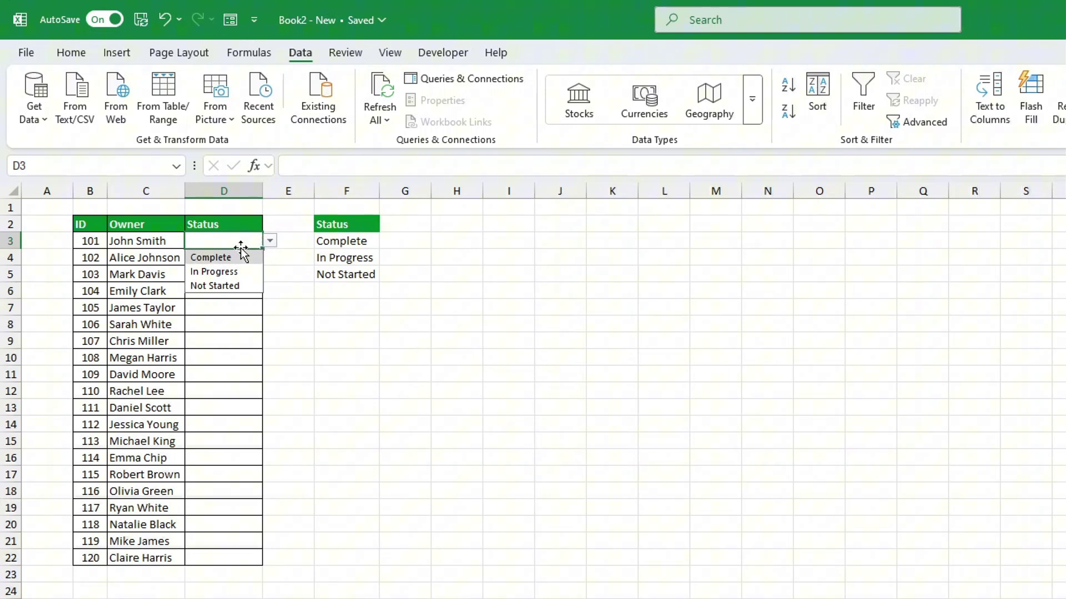
left_click(233, 271)
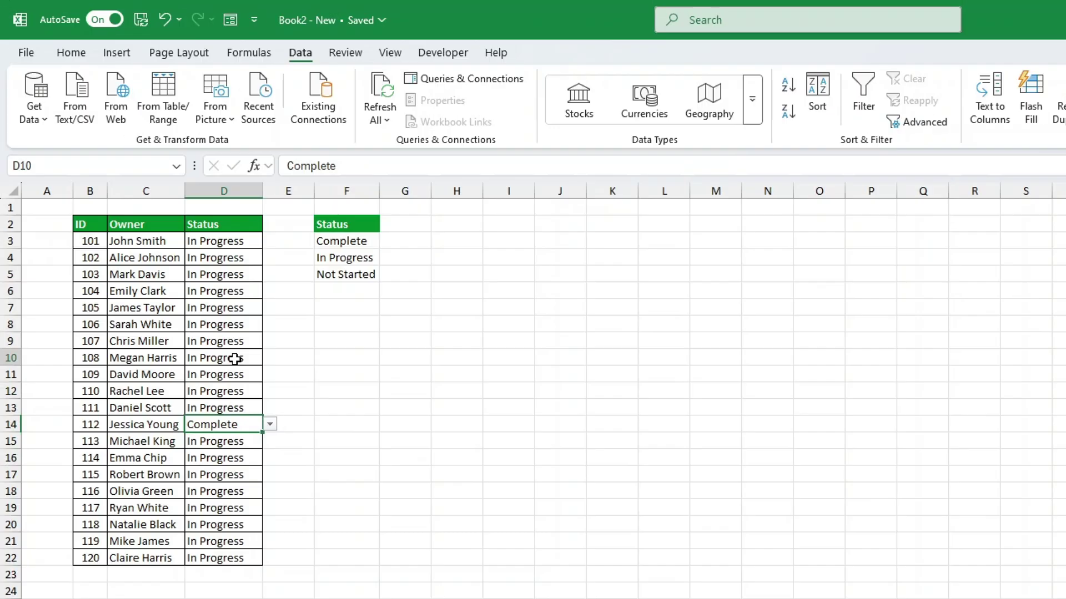
left_click(258, 359)
left_click(270, 357)
left_click(226, 371)
left_click(228, 328)
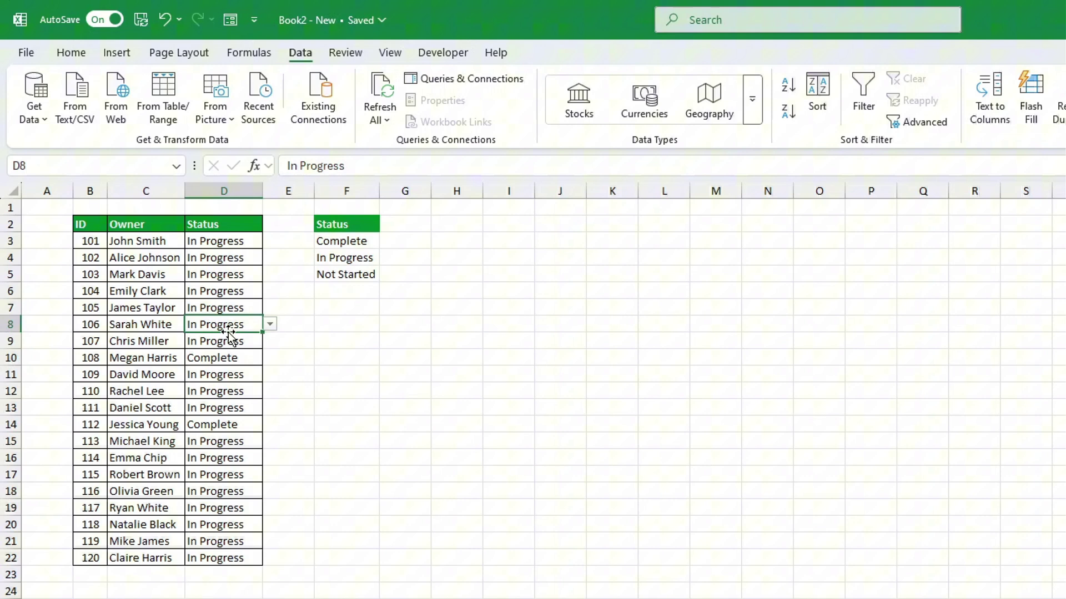
left_click(271, 324)
left_click(241, 368)
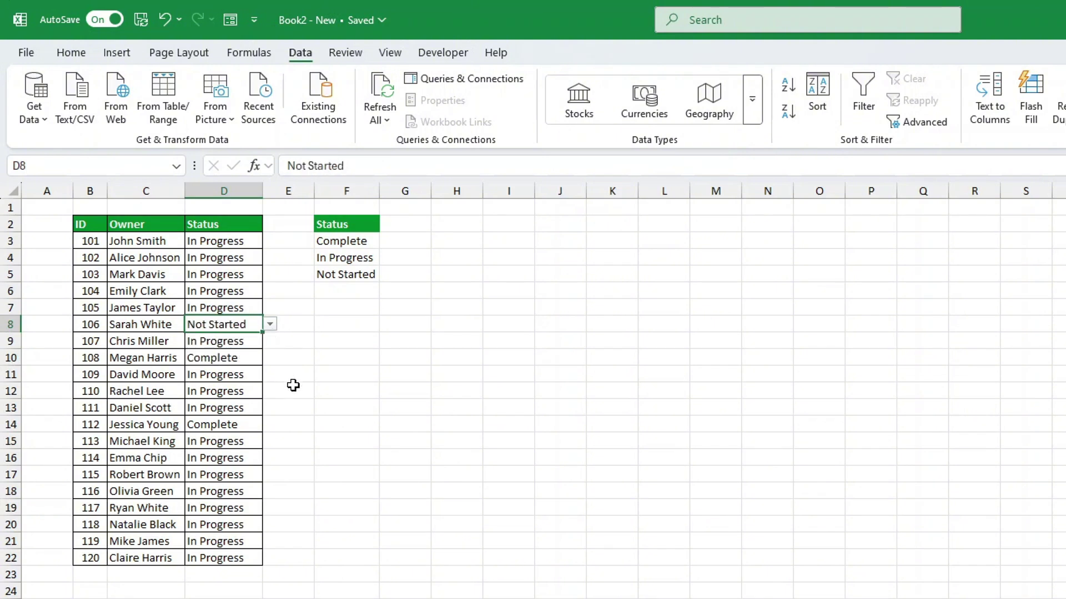
left_click(337, 426)
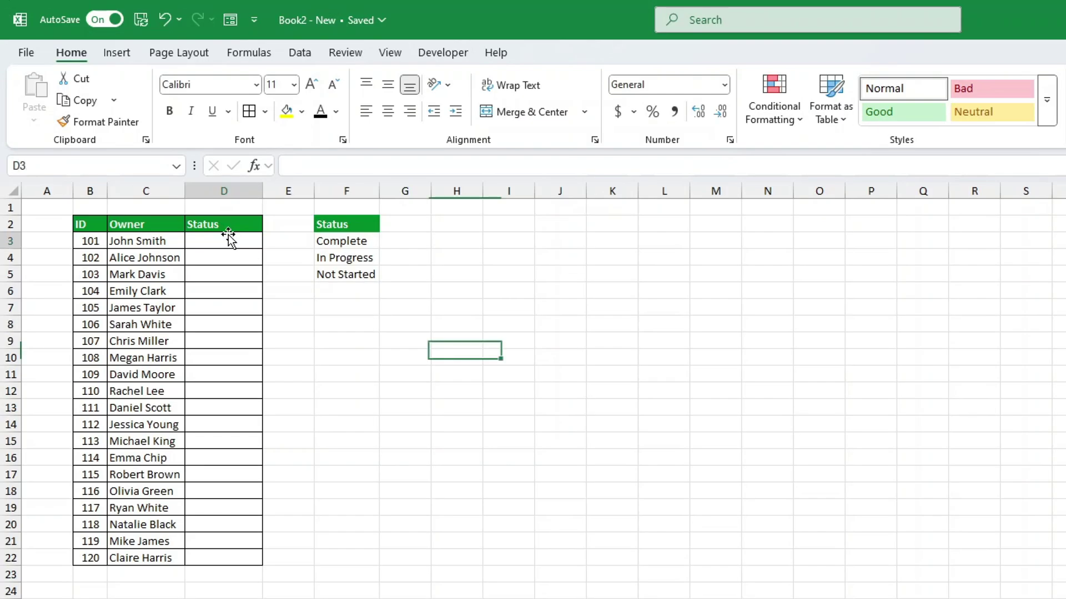
left_click(228, 238)
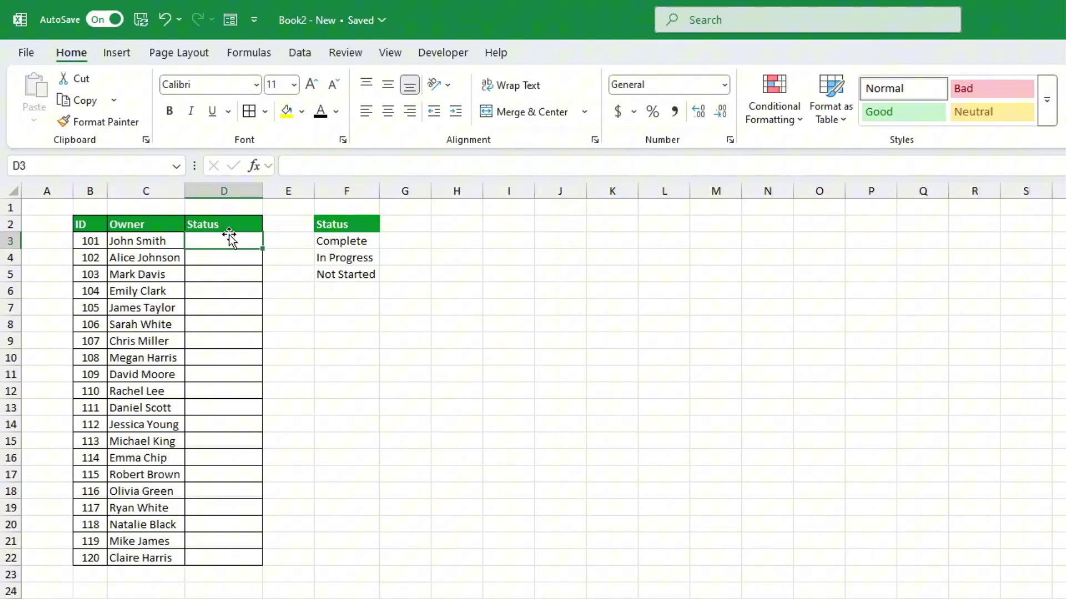
type("Not")
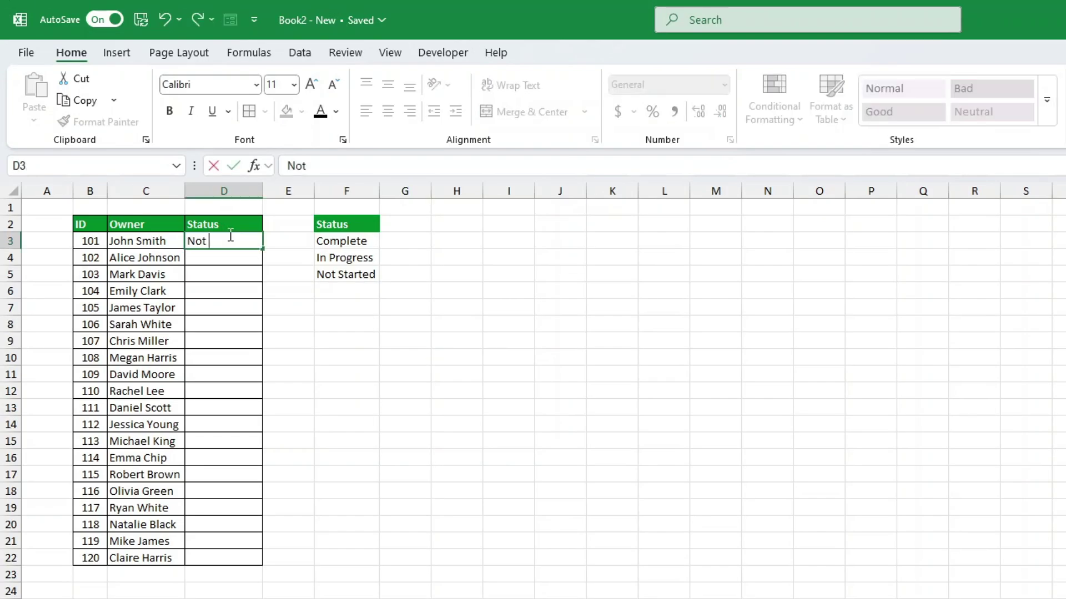
type(" Started")
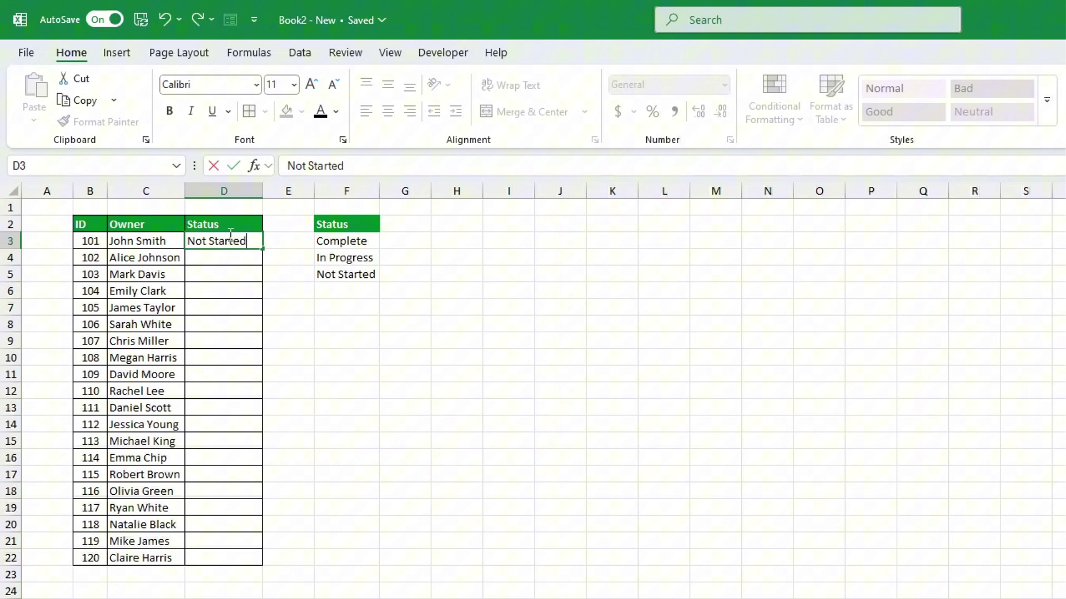
key("ctrl+Return")
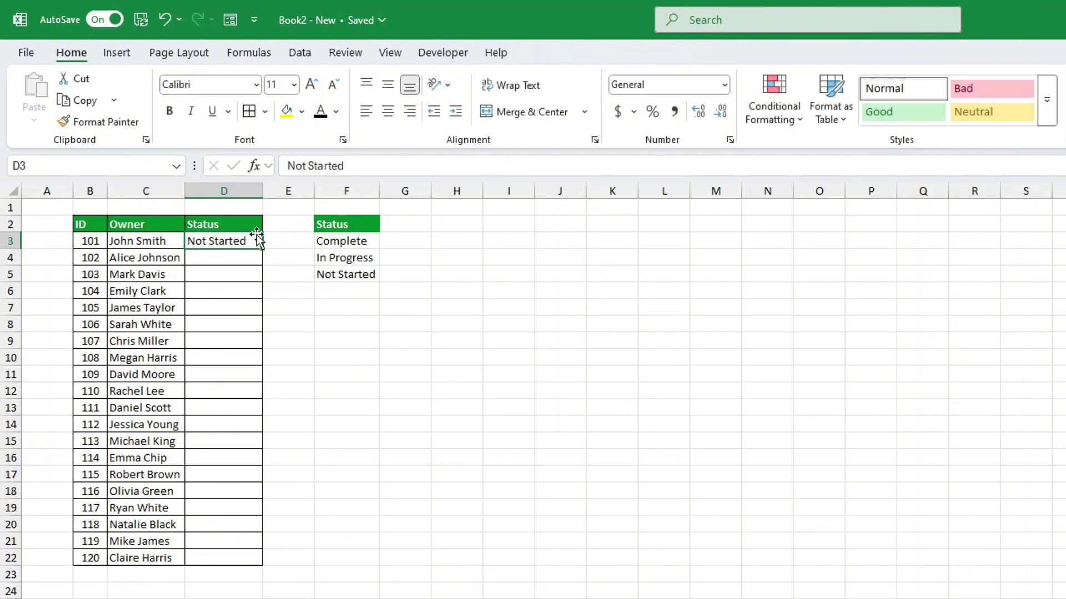
key("BackSpace")
left_click(305, 397)
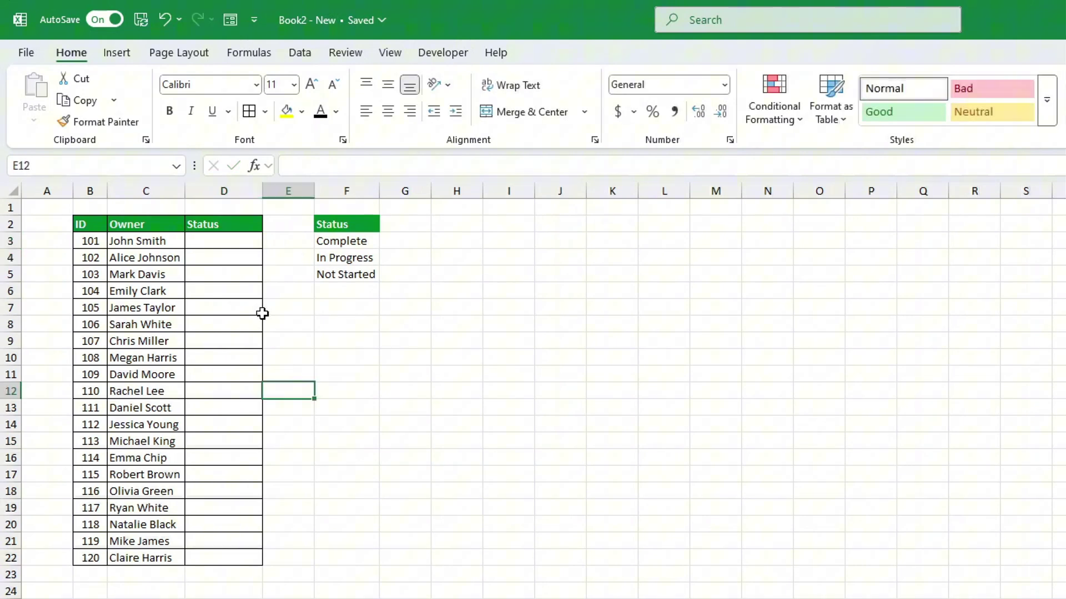
left_click(235, 237)
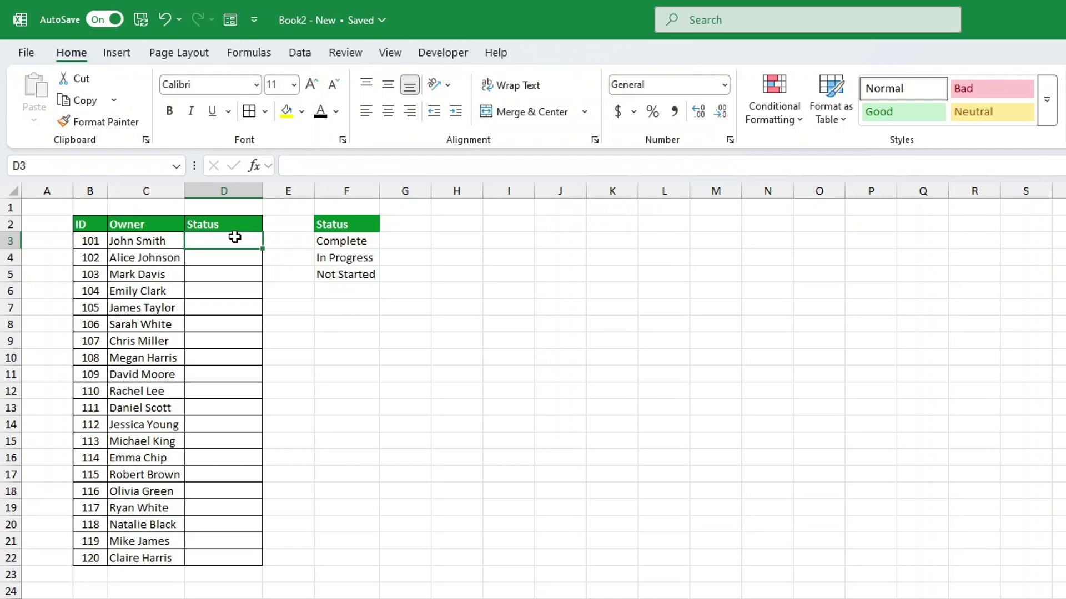
Give D3 a Data Validation rule allowing a List sourced from F3:F5
left_click(298, 54)
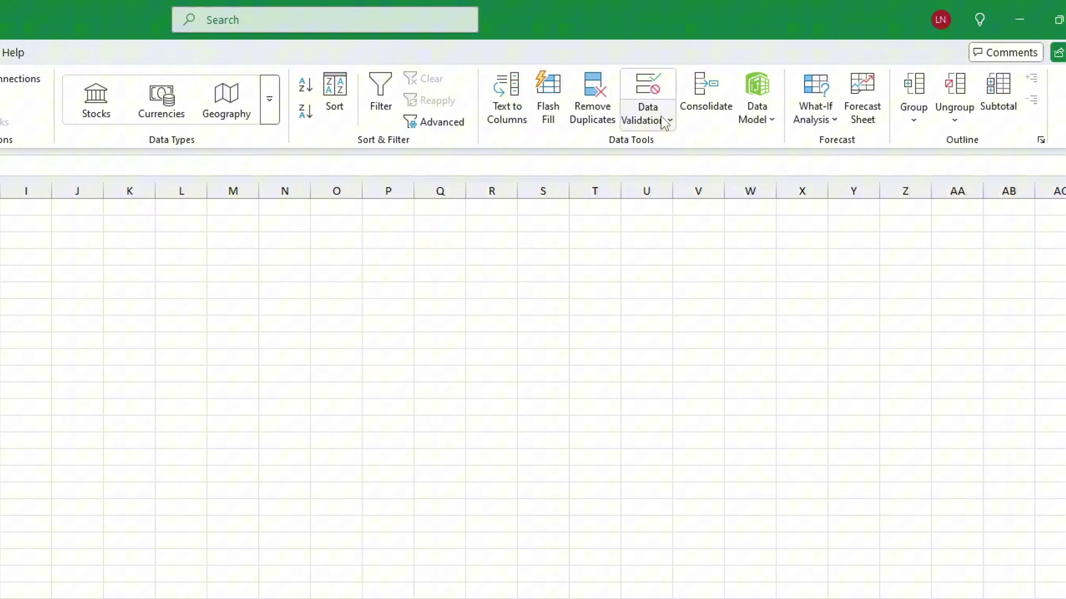
left_click(649, 95)
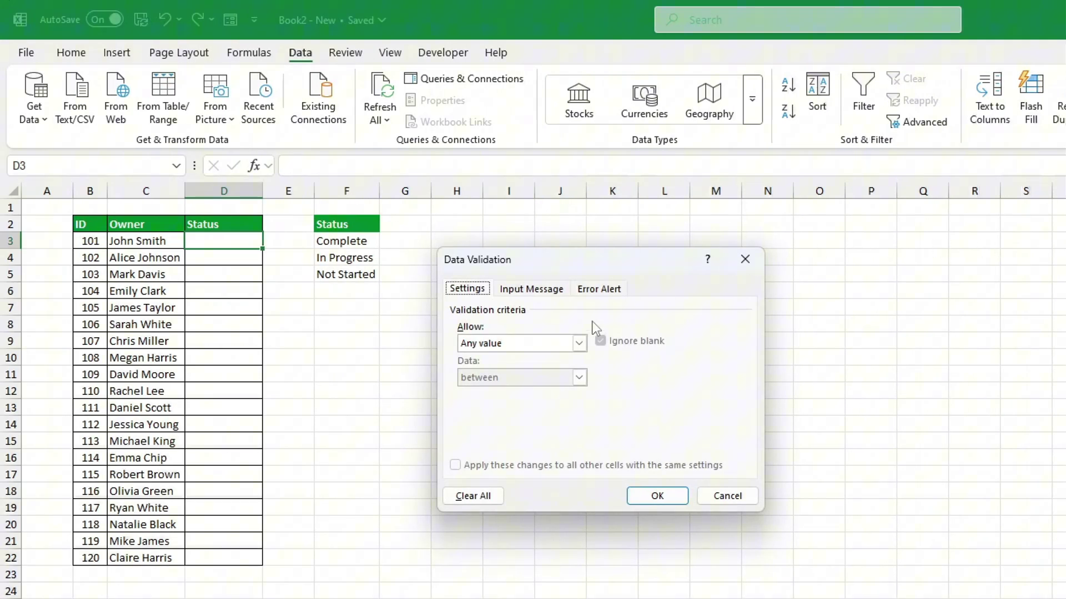
left_click(563, 338)
left_click(527, 390)
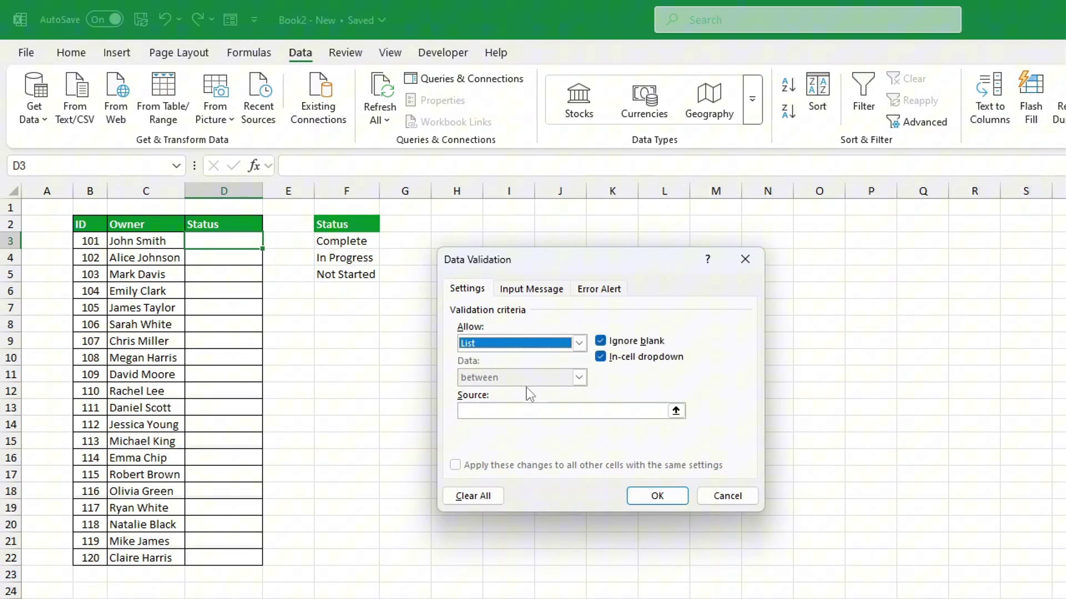
left_click(676, 411)
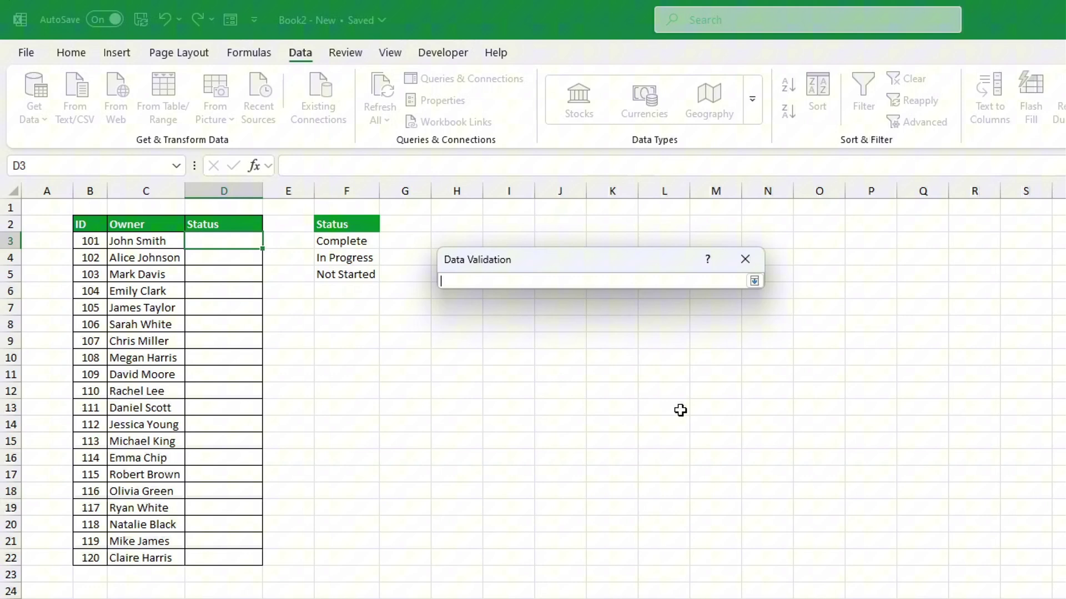
left_click_drag(358, 243, 358, 277)
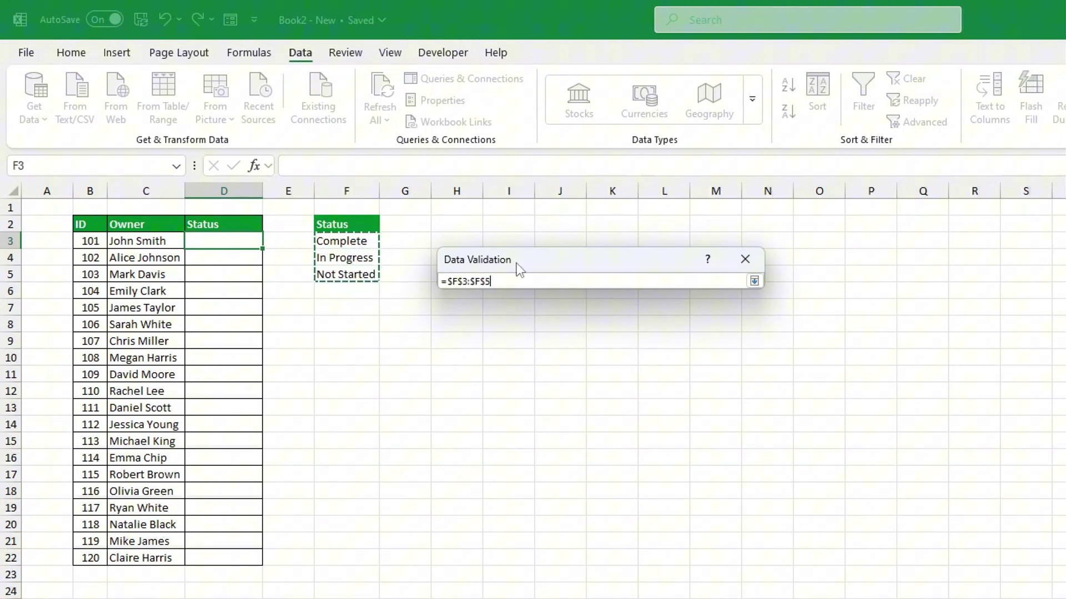
key("Return")
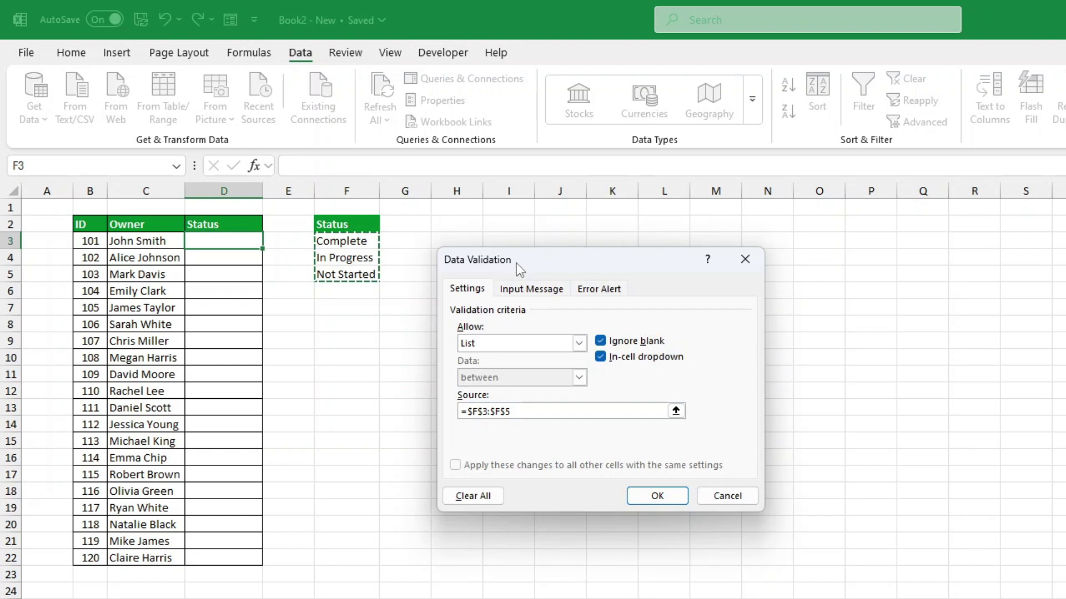
Apply the list validation, set D3 to In Progress and fill it down the Status column
left_click(657, 495)
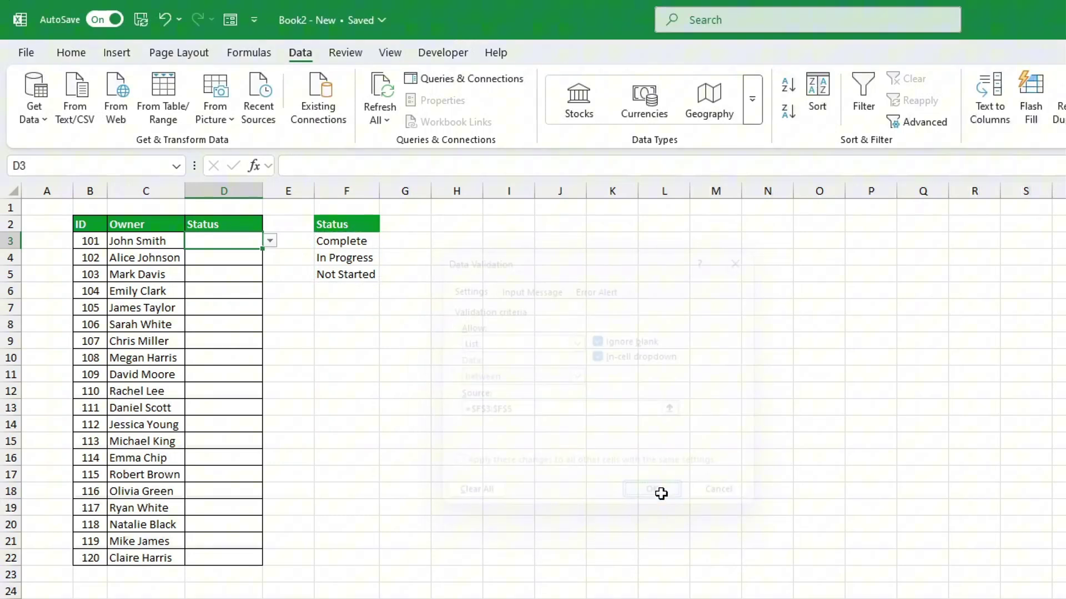
left_click(270, 240)
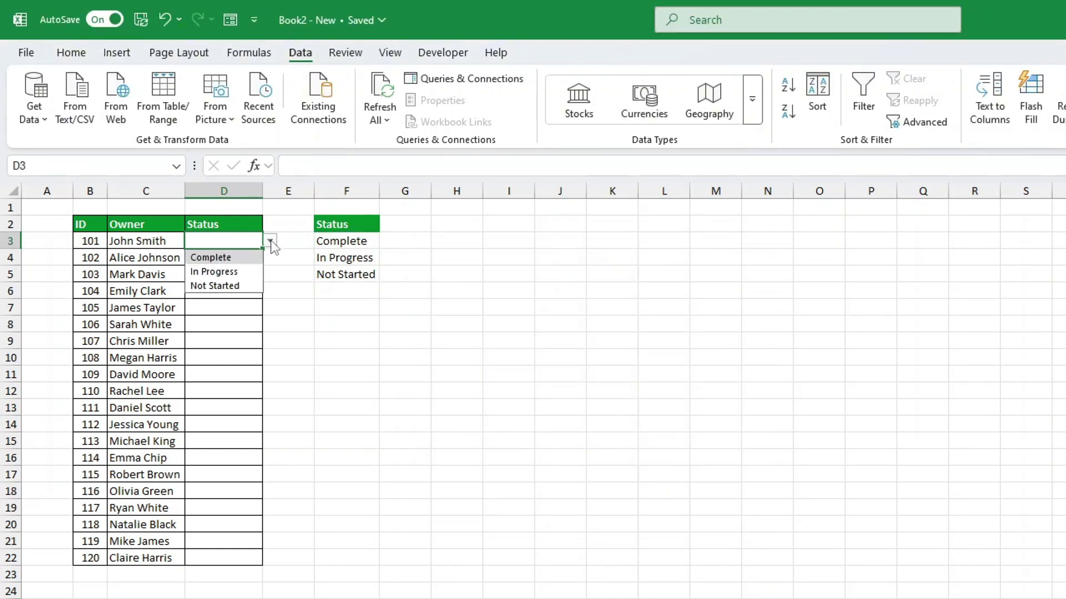
left_click(232, 270)
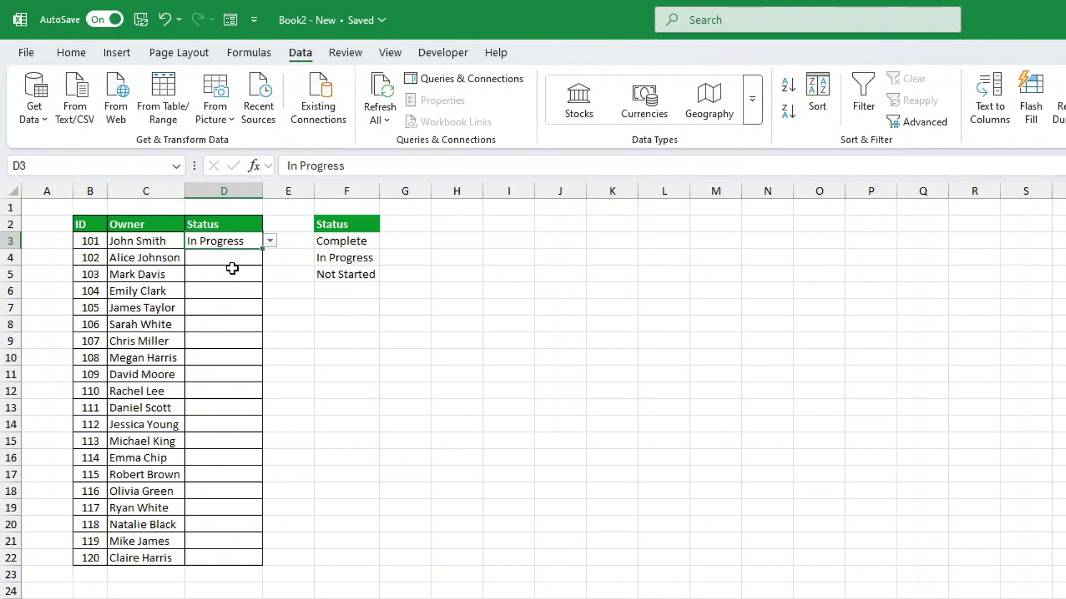
left_click(296, 271)
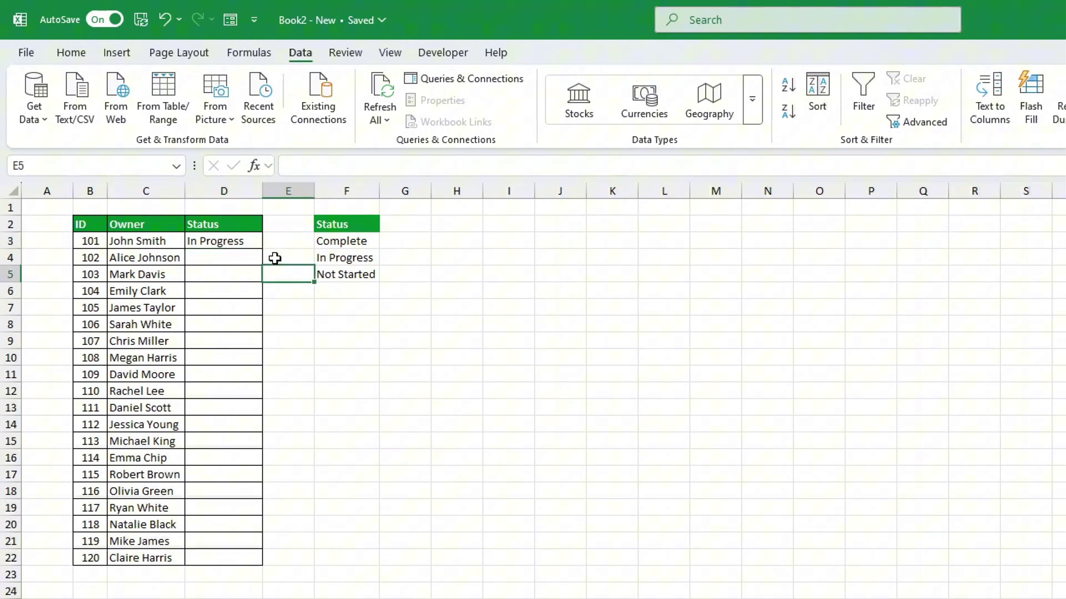
left_click(246, 245)
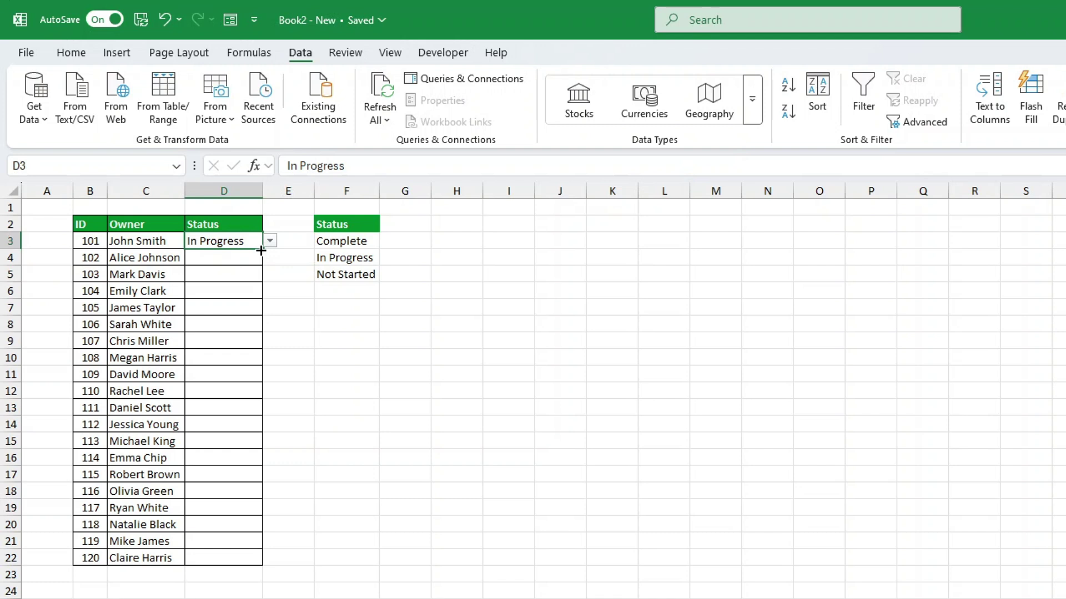
double_click(261, 251)
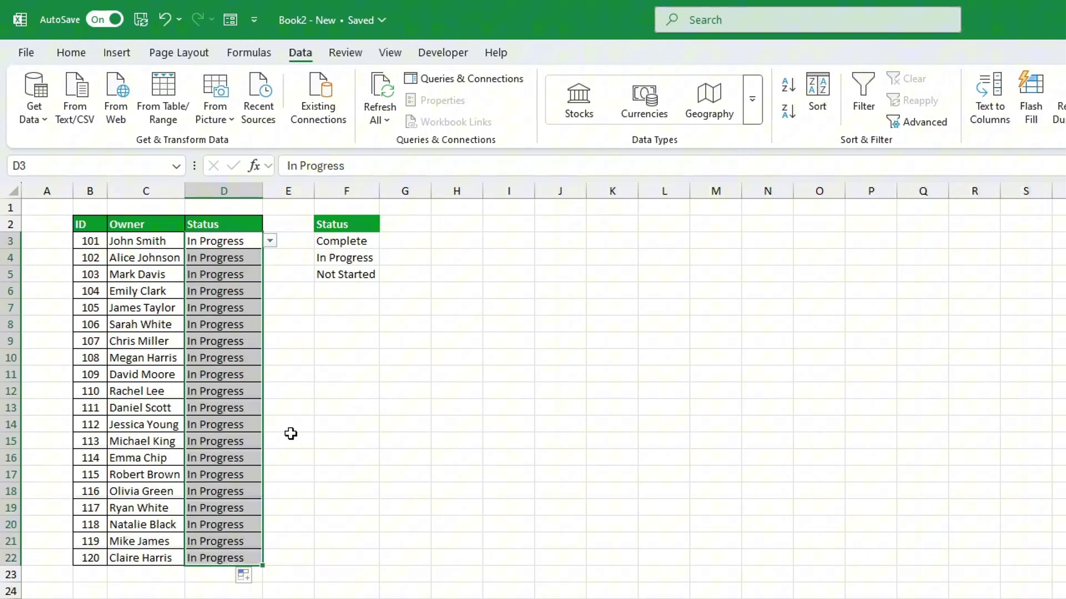
Pick Complete for D14 and D10 and Not Started for D8 from their drop-downs
left_click(242, 428)
left_click(270, 424)
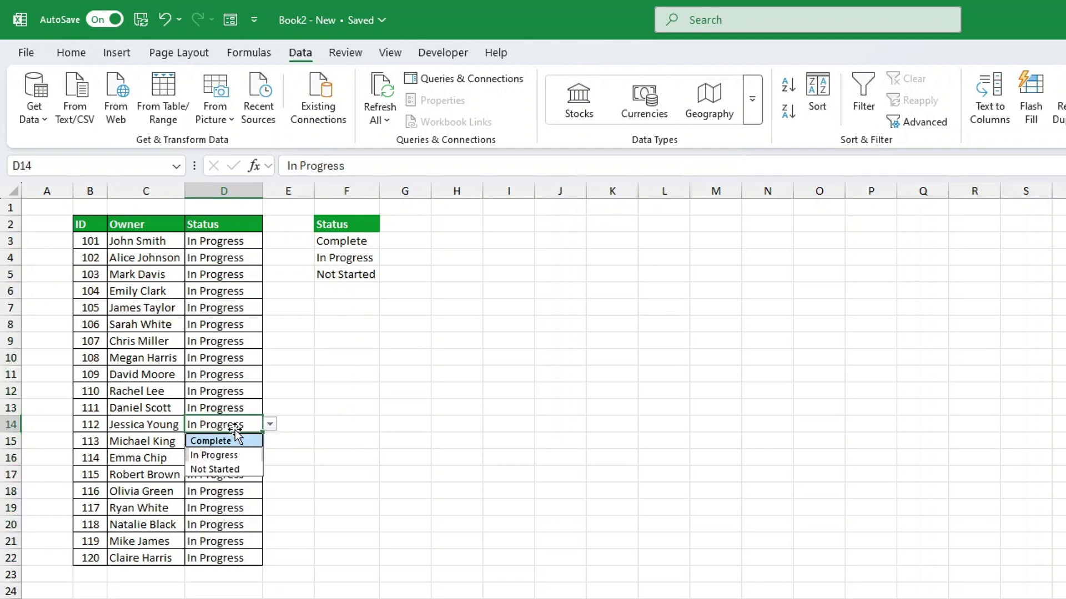
left_click(236, 438)
left_click(250, 358)
left_click(270, 358)
left_click(227, 372)
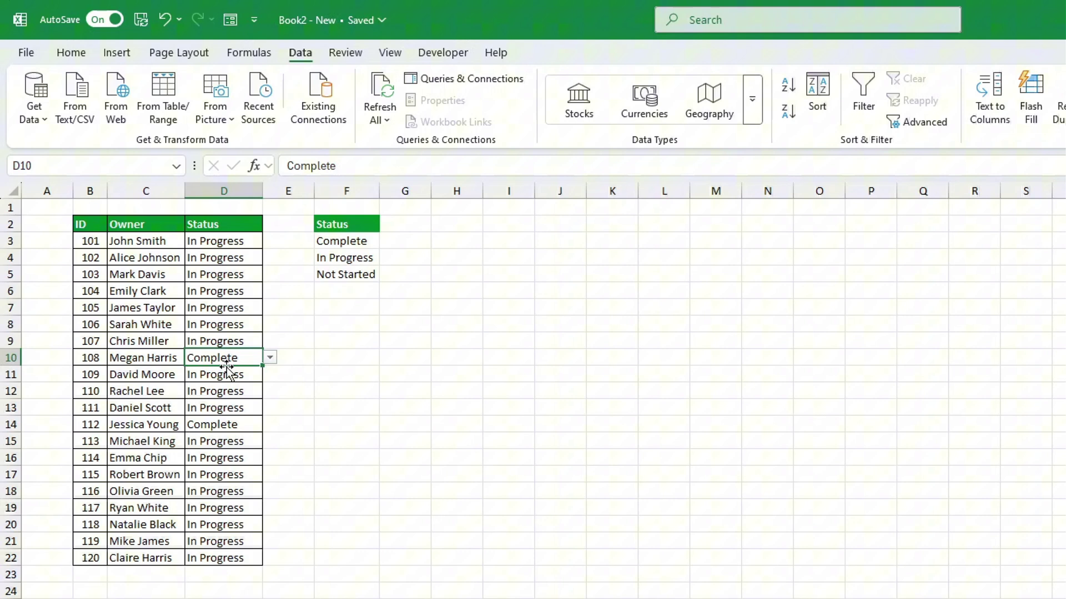
left_click(227, 327)
left_click(270, 324)
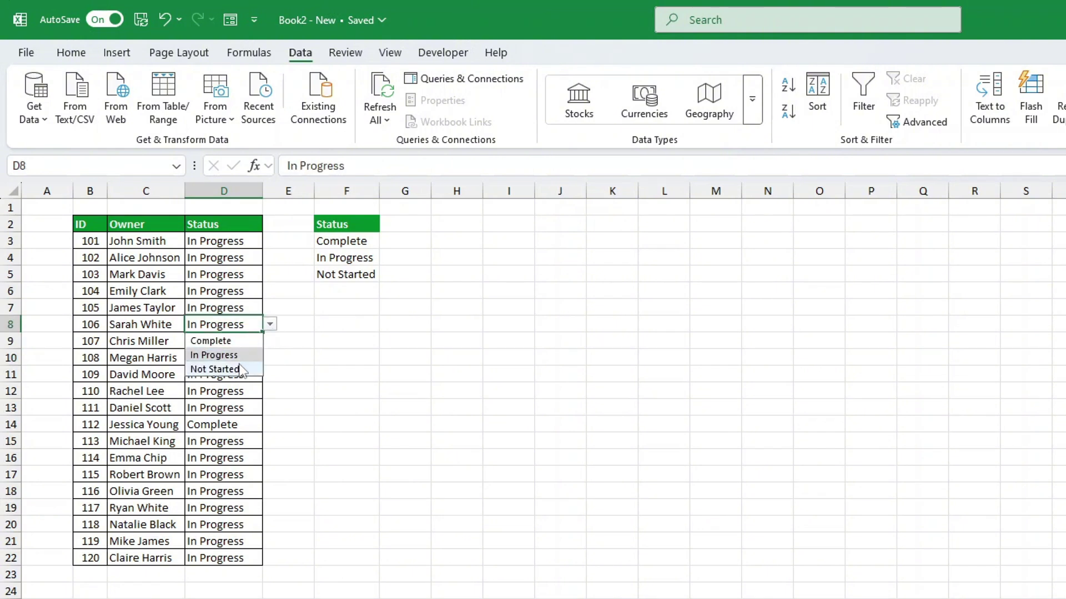
left_click(242, 369)
left_click(328, 427)
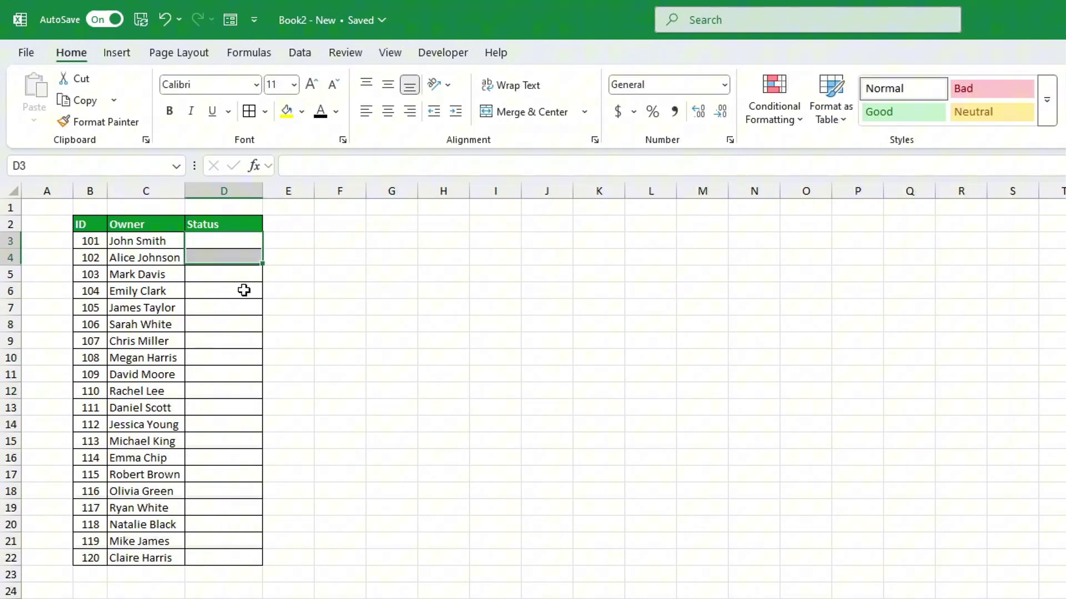
Give D3:D22 a List validation with the source typed as 'Complete, In Progress, Not Started'
left_click_drag(244, 290, 240, 552)
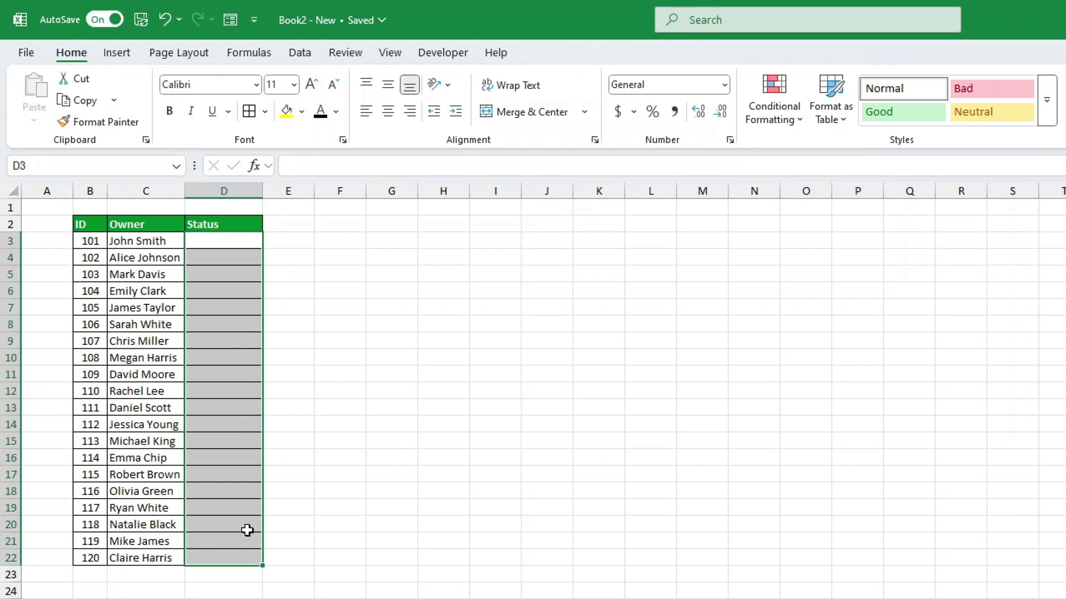
left_click(300, 52)
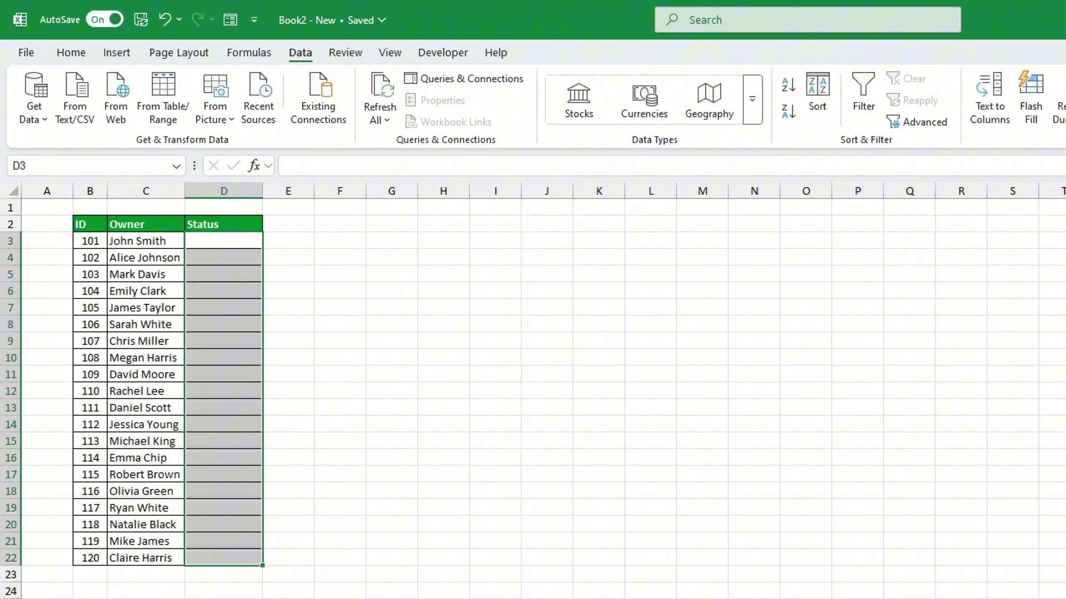
key("alt+a+v+v")
left_click(559, 343)
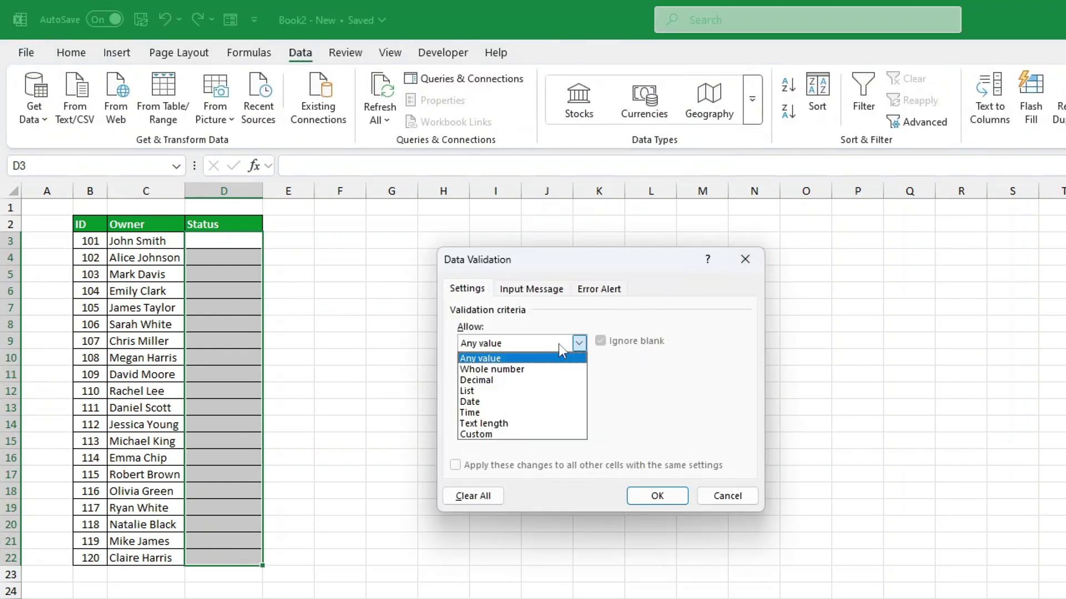
left_click(525, 391)
left_click(513, 412)
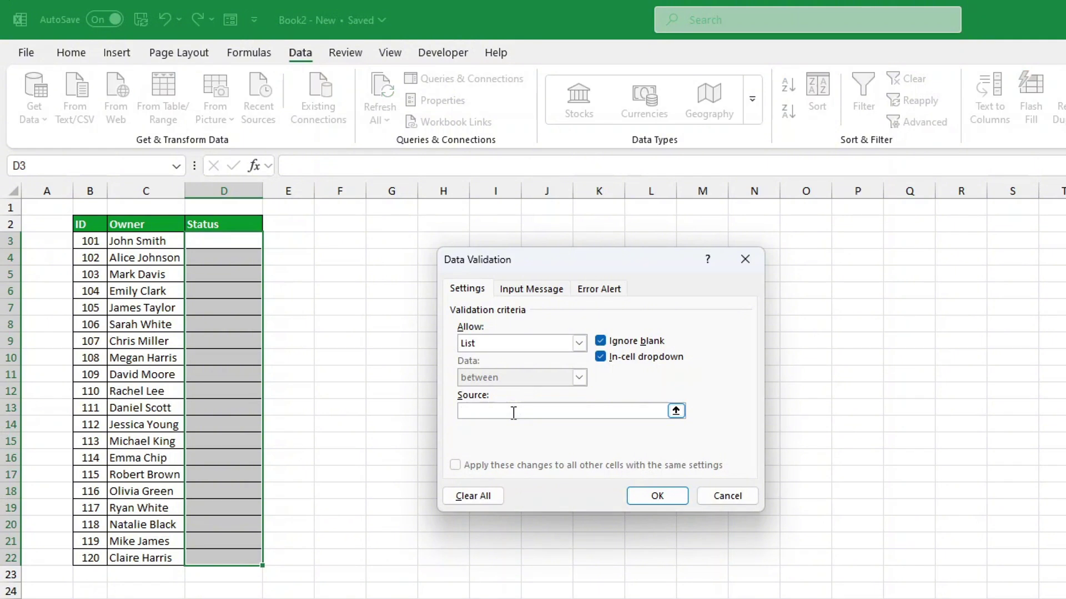
type("Co")
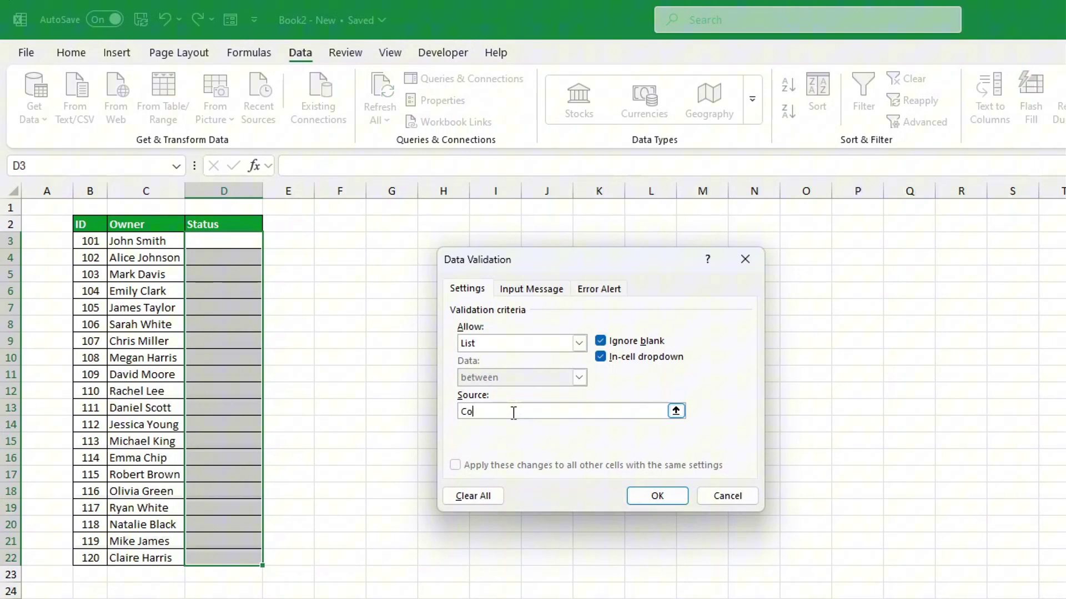
type("mplet")
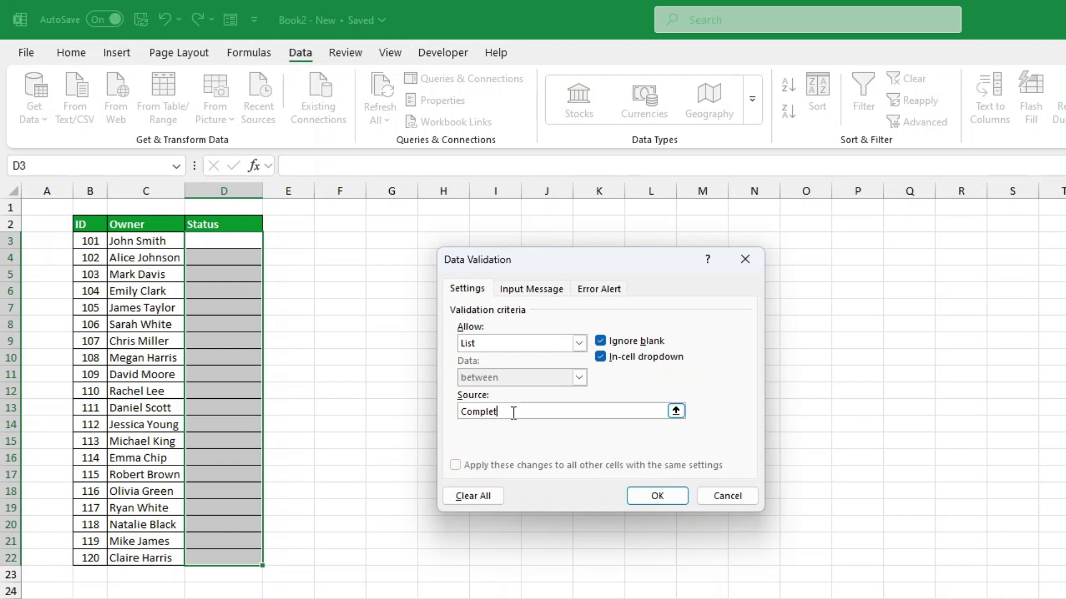
type("e, In Prog")
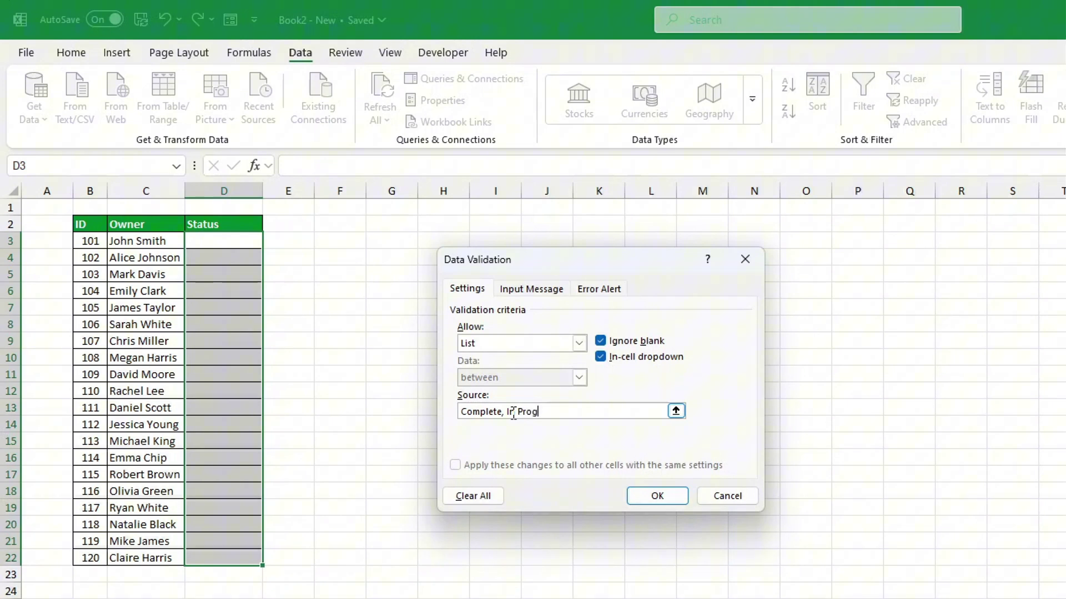
type("ress")
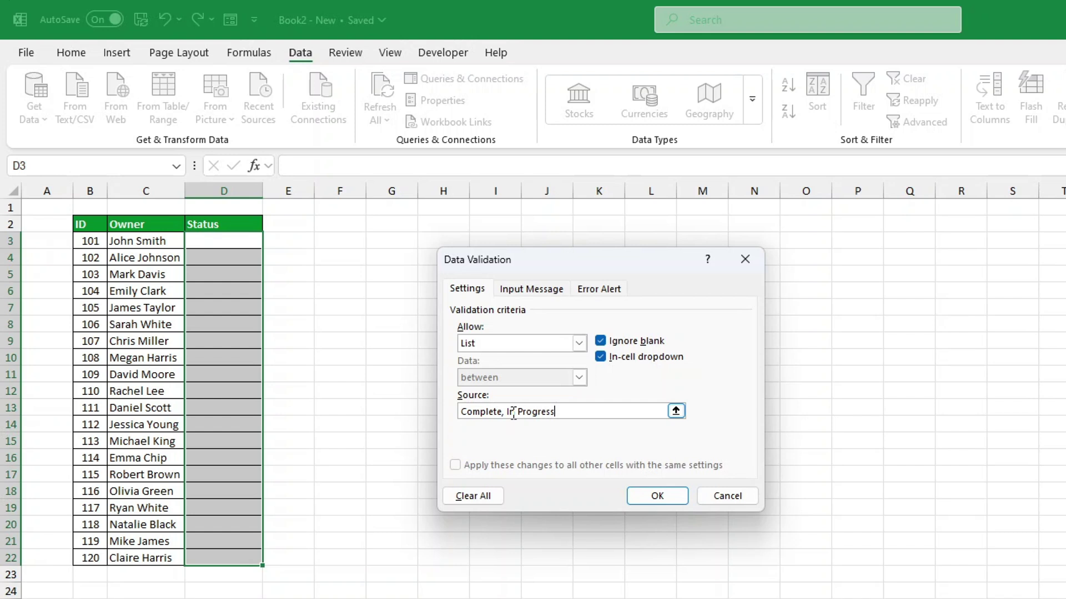
type(", N")
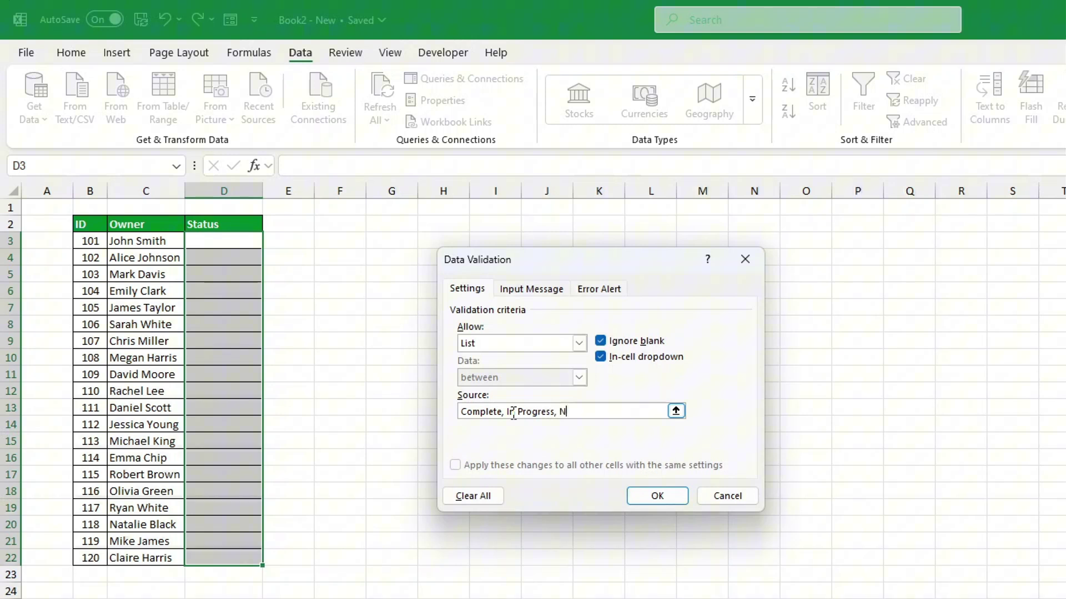
type("ot Started")
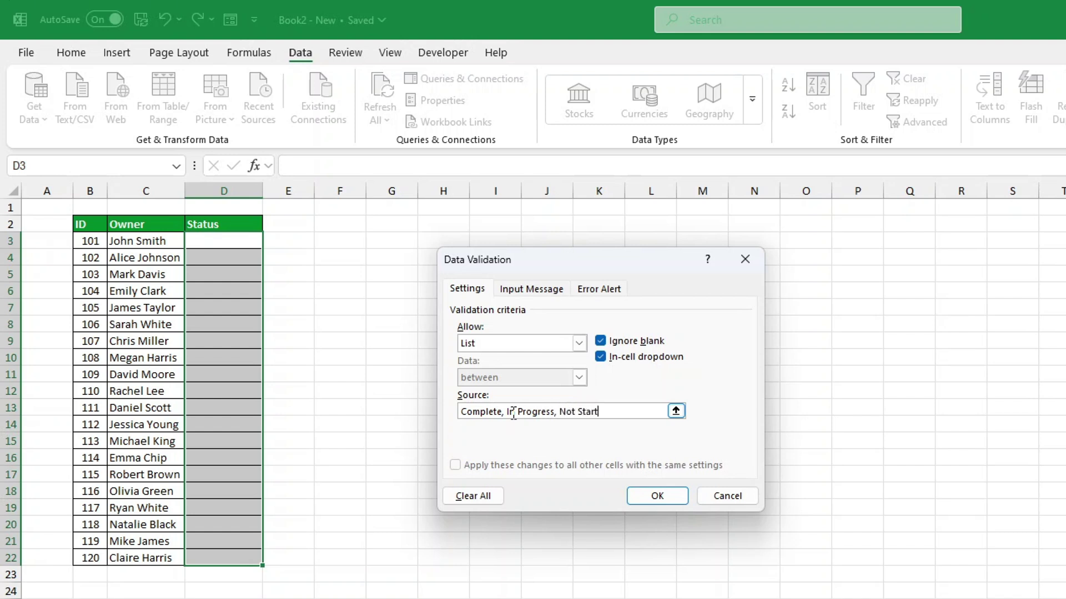
Apply the list validation to D3:D22 and check that D3's drop-down opens
left_click(657, 496)
left_click(610, 488)
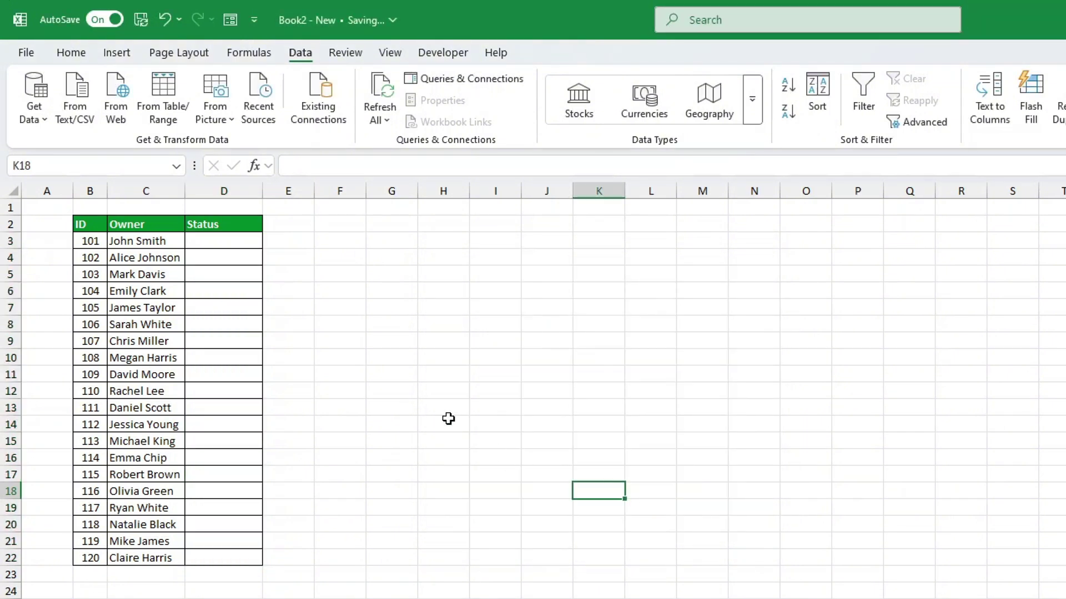
left_click(232, 240)
left_click(270, 241)
left_click(273, 243)
Set D5 to In Progress, D7 to Complete and D11 to Not Started from the drop-downs
left_click(244, 272)
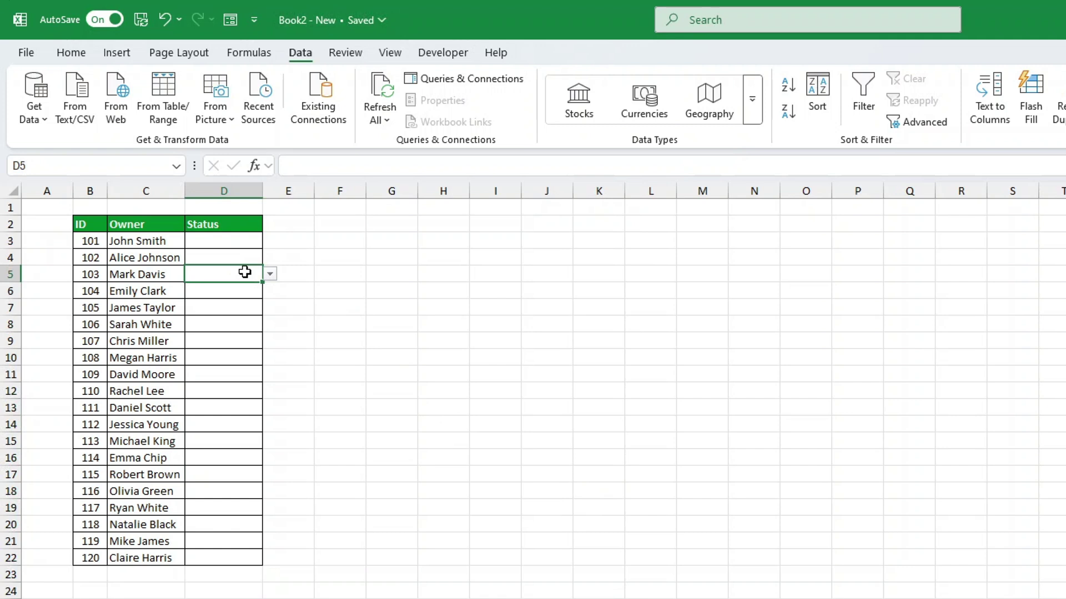
left_click(270, 275)
left_click(235, 302)
left_click(237, 309)
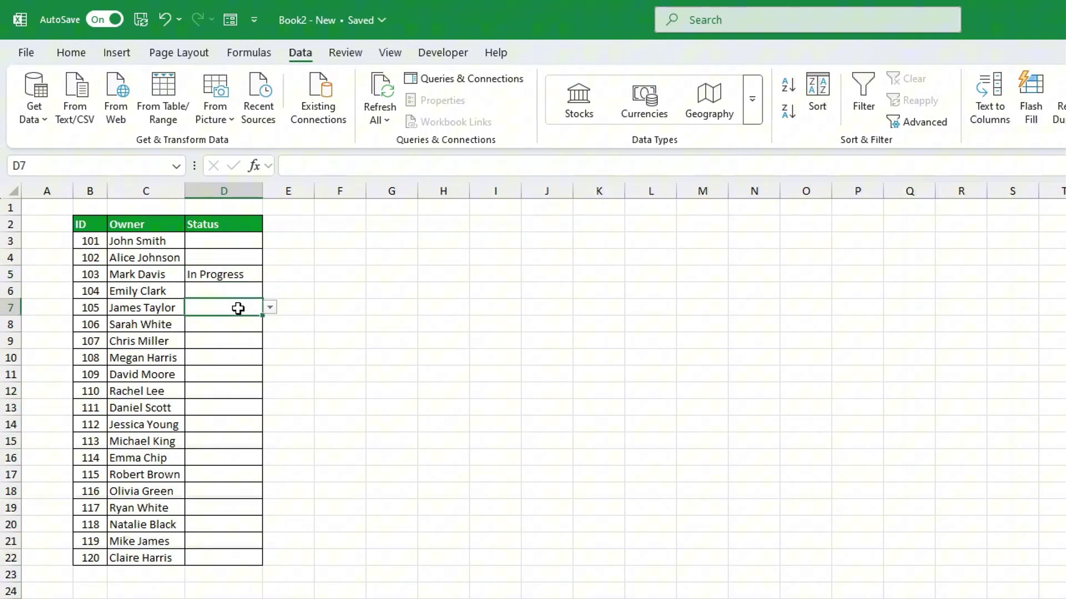
left_click(269, 308)
left_click(235, 324)
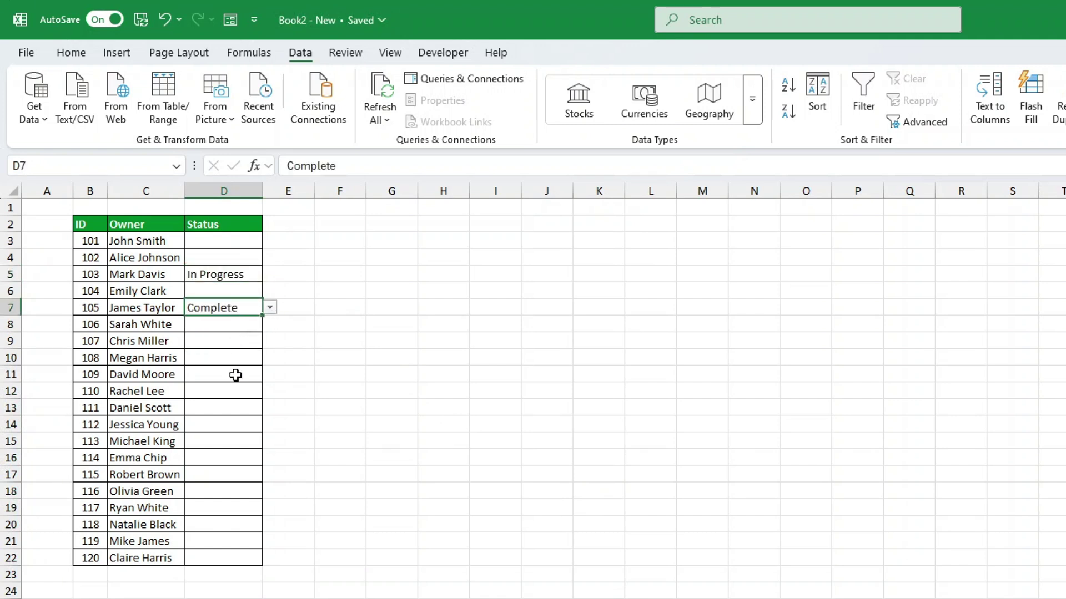
left_click(235, 373)
left_click(270, 374)
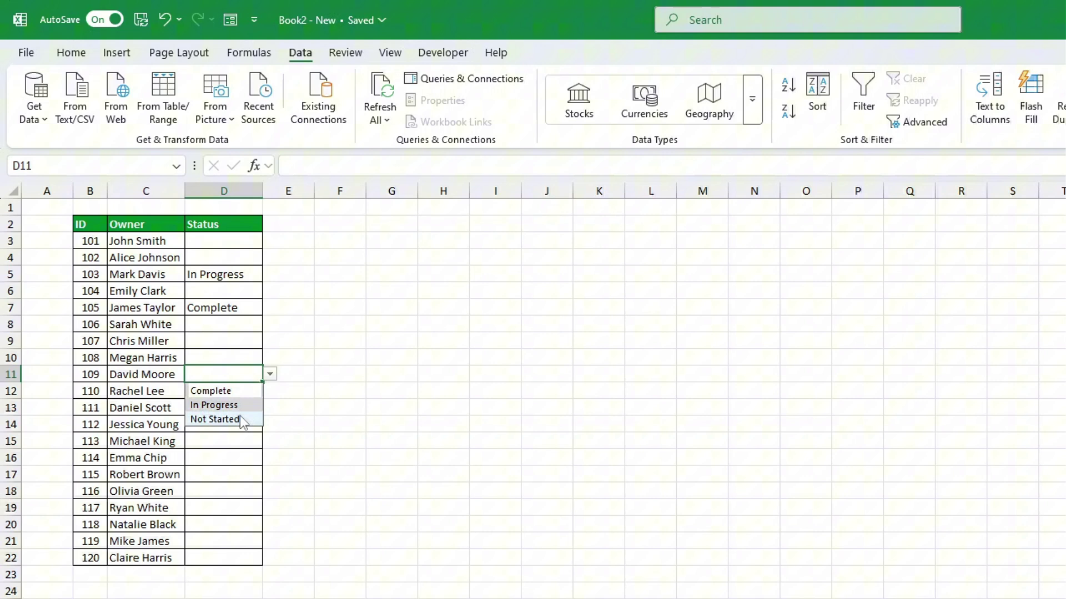
left_click(240, 418)
left_click(379, 502)
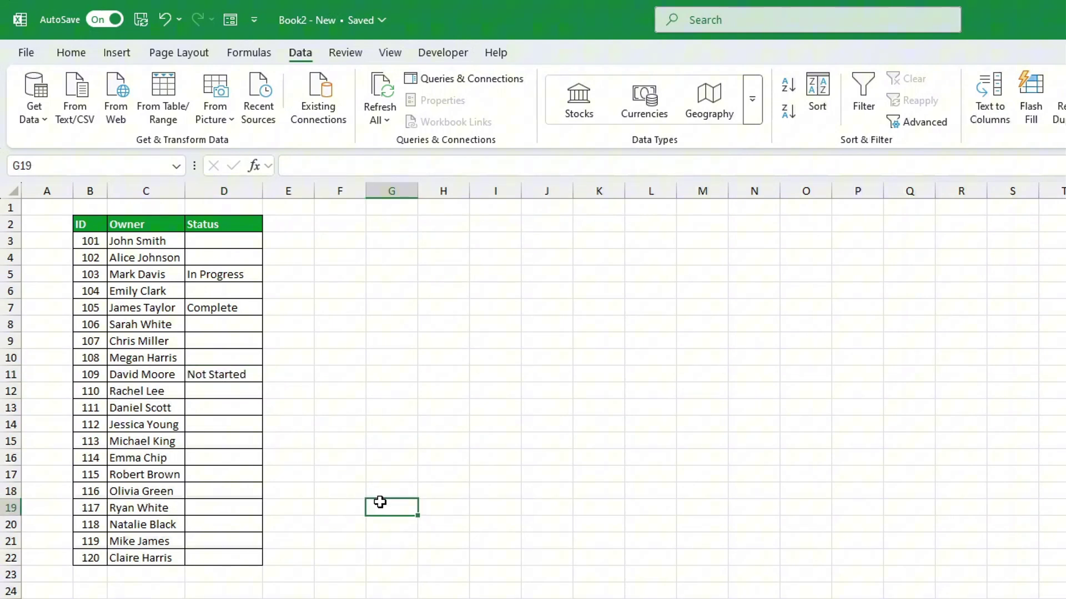
Set D15 to Complete, D16 to In Progress and D18 to Not Started from the drop-downs
left_click(221, 441)
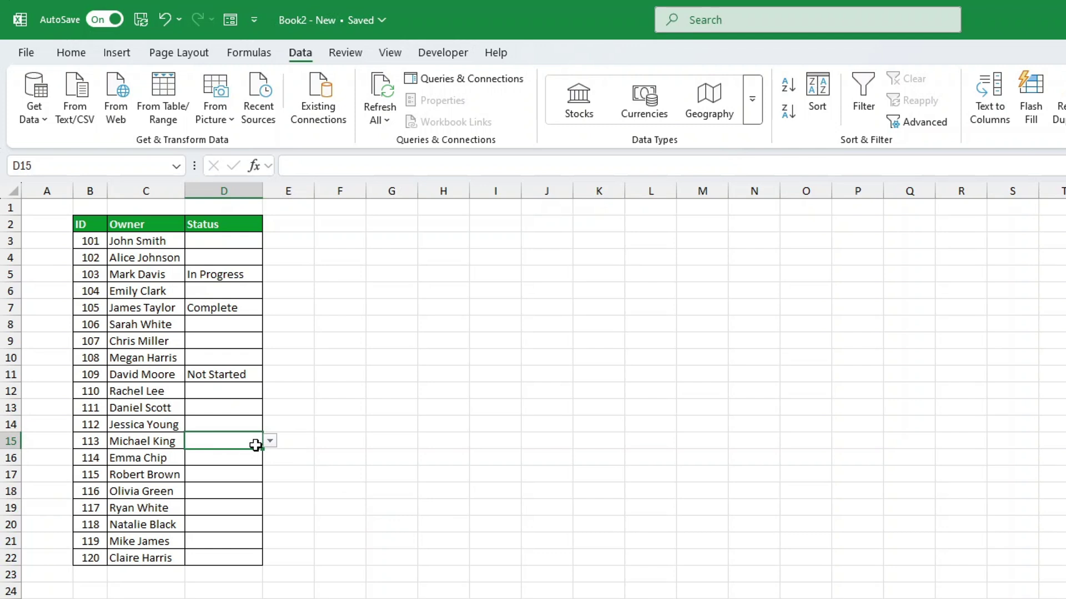
left_click(270, 441)
left_click(253, 459)
left_click(260, 461)
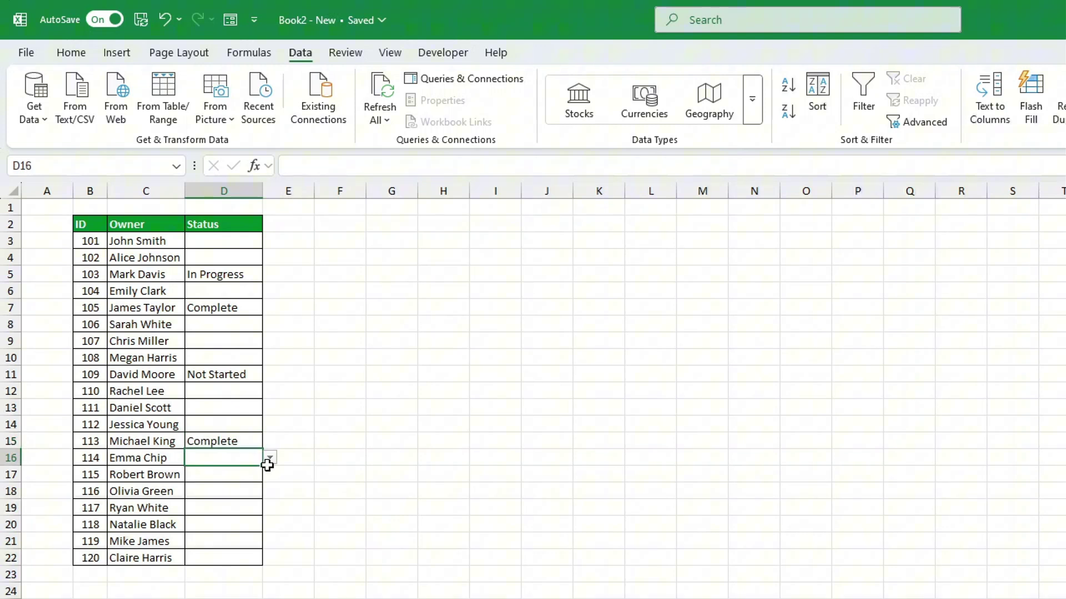
left_click(264, 467)
left_click(261, 460)
left_click(267, 458)
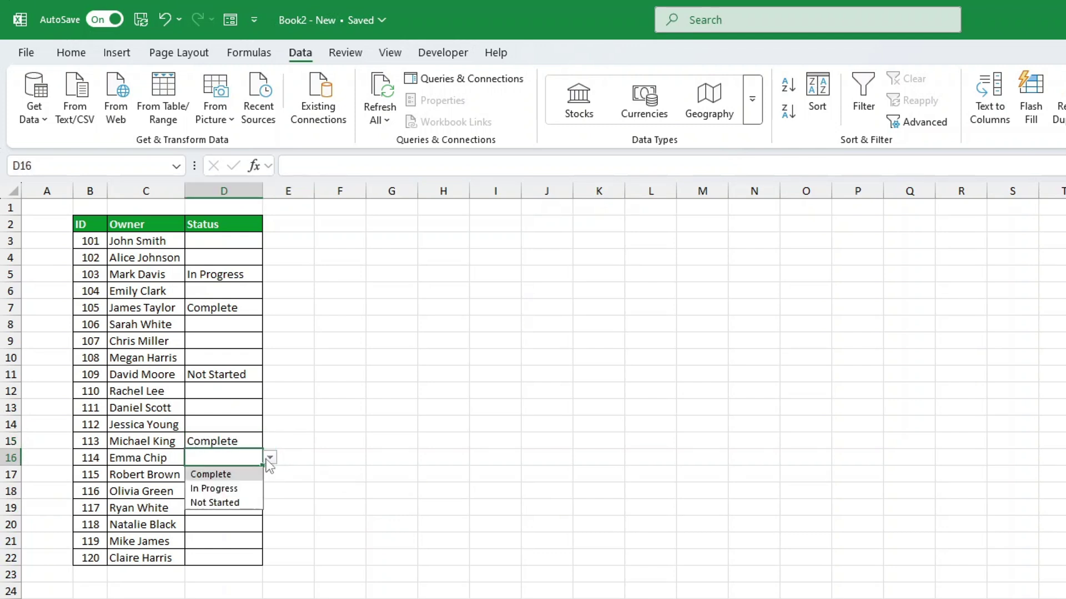
left_click(240, 488)
left_click(248, 488)
left_click(270, 491)
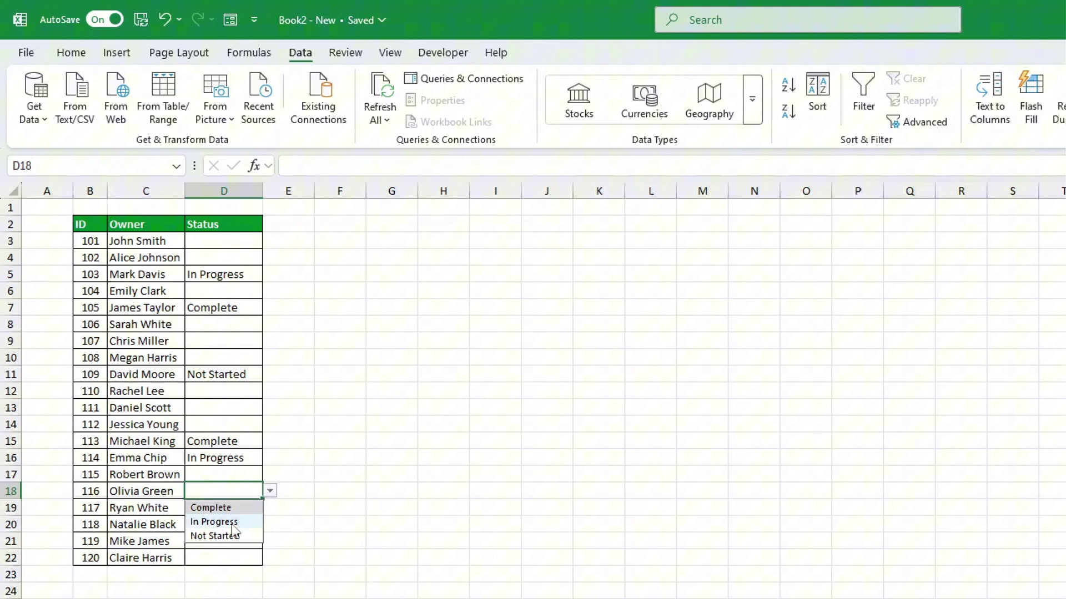
left_click(225, 533)
left_click(243, 247)
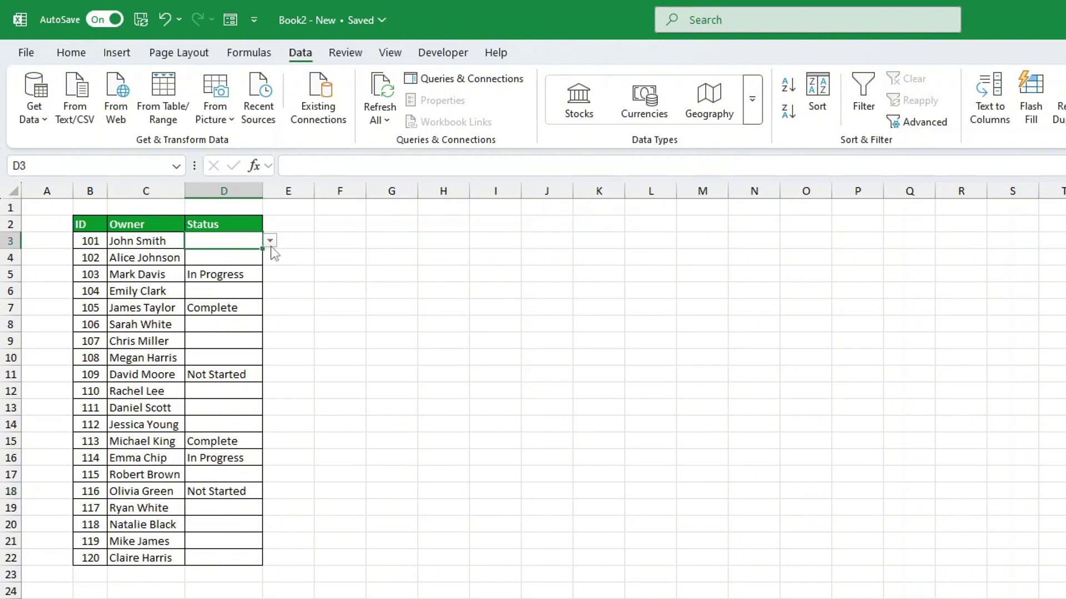